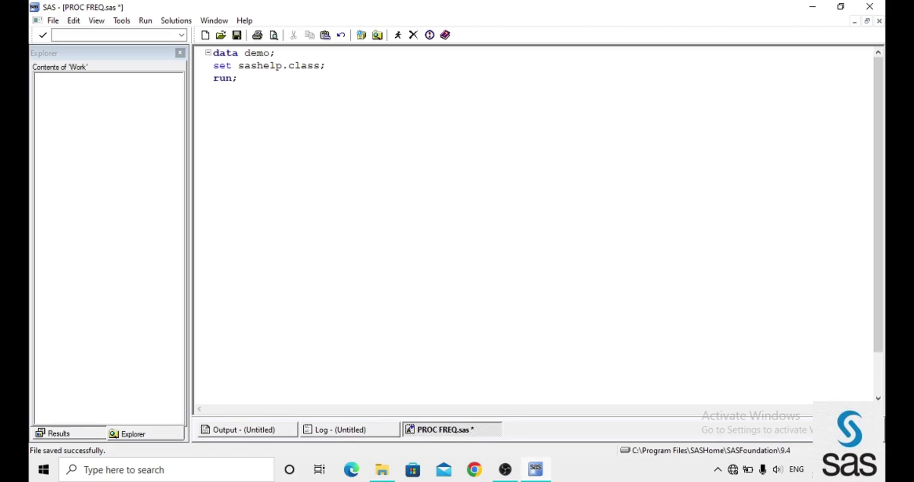
Step: Run the data step that copies sashelp.class into demo and open the Demo table to inspect its data
key("F6")
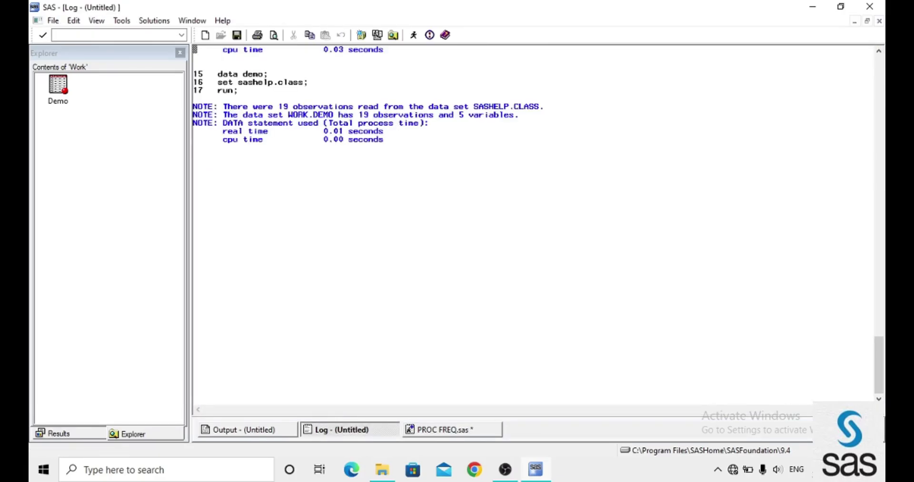
double_click(58, 85)
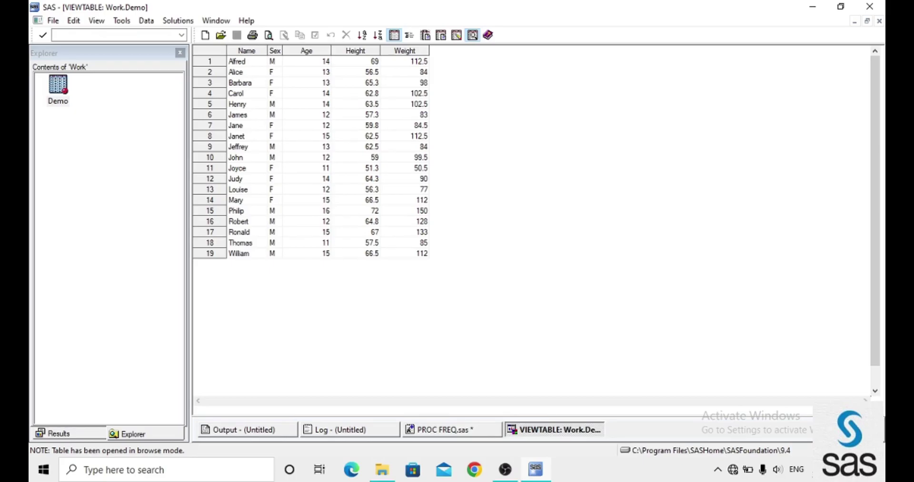
left_click(452, 429)
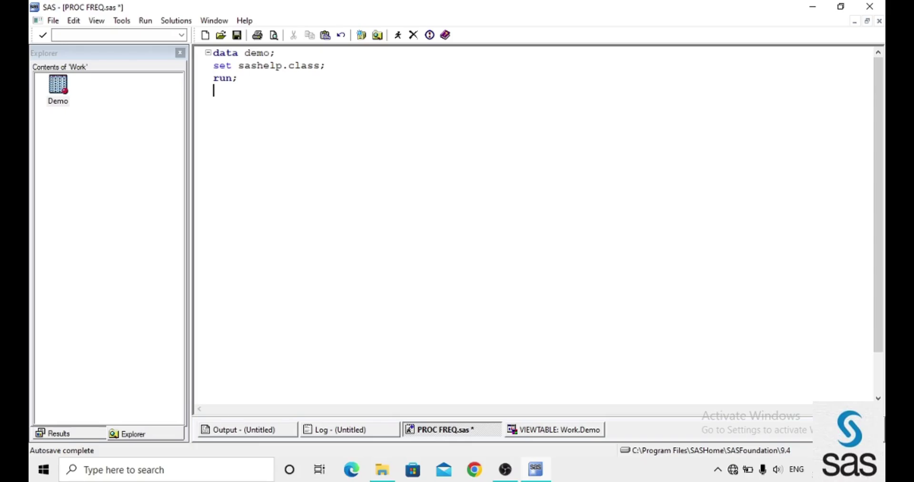
Step: Add the comment BEFORE FREQ WE MUST SORT and a PROC SORT of demo by age, and run the sort
key("Return")
type("/*BEFORE FREQ WE MUST SORT*/")
key("Return")
type("proc sort data=demo;")
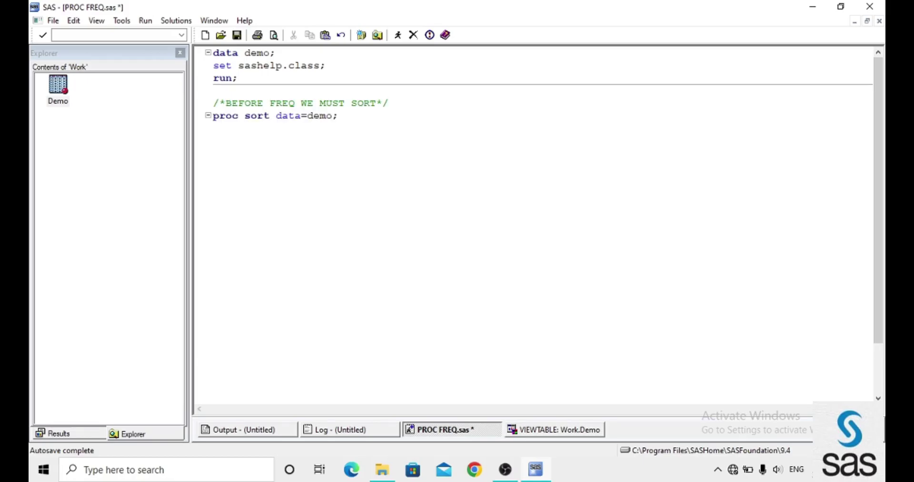
key("Return")
type("by age;")
key("Return")
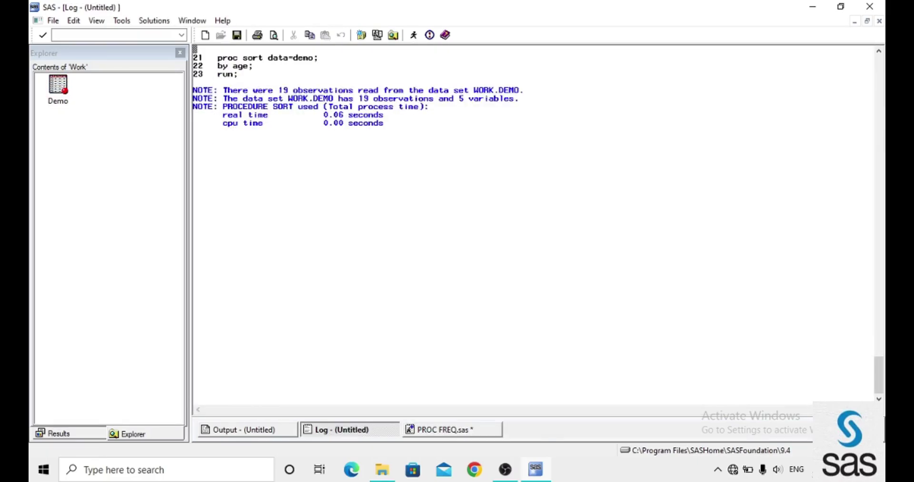
Step: Below the sort, write a PROC FREQ on demo with tables age, under the comment 1.PROC FREQ-USED FOR COUNTING
key("ctrl+Tab")
left_click(233, 341)
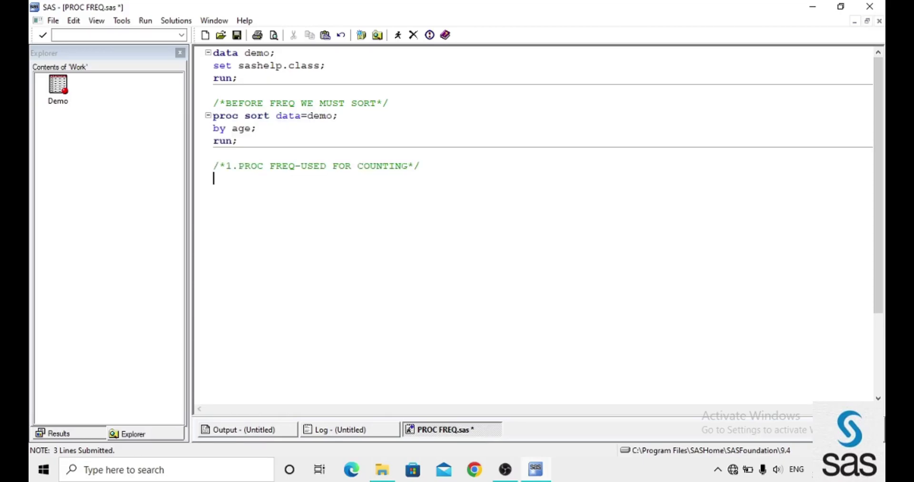
type("proc freq data=demo;")
key("Return")
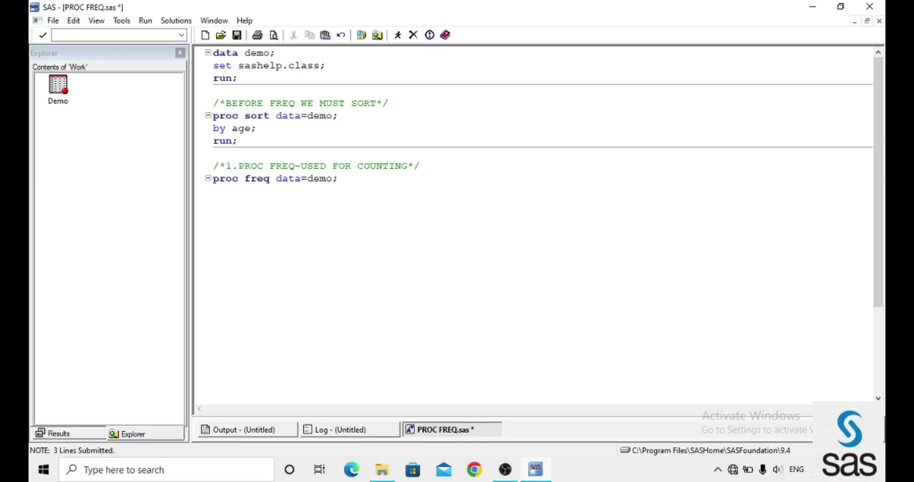
type("tables age;")
key("Return")
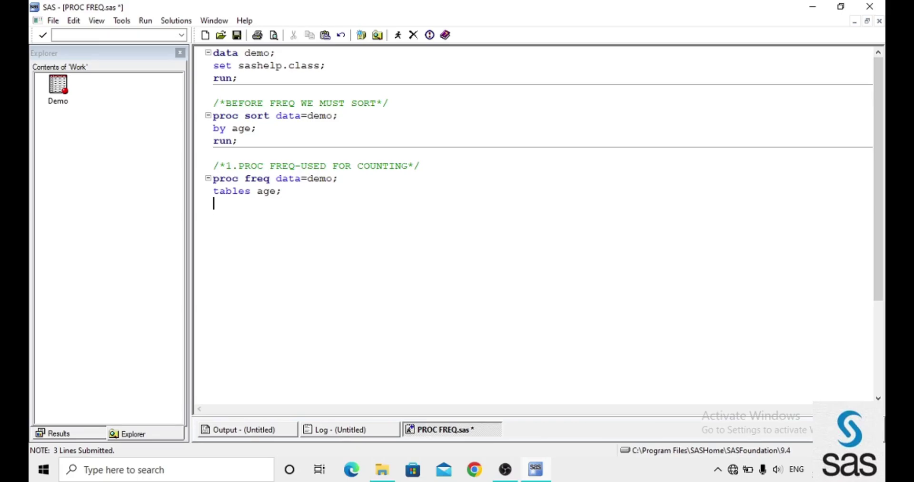
type("run;")
key("Return")
key("BackSpace")
Step: Run only the PROC FREQ block that tabulates age
key("shift+Up")
key("shift+Up")
key("shift+Home")
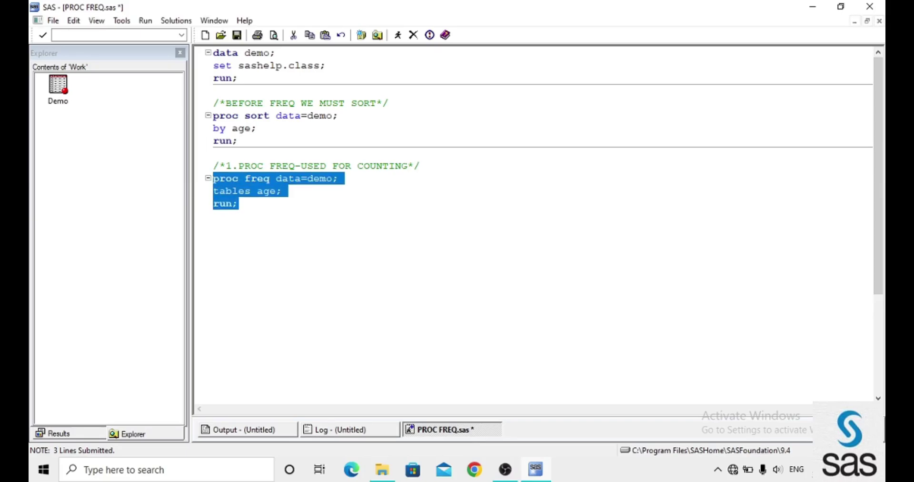
key("F8")
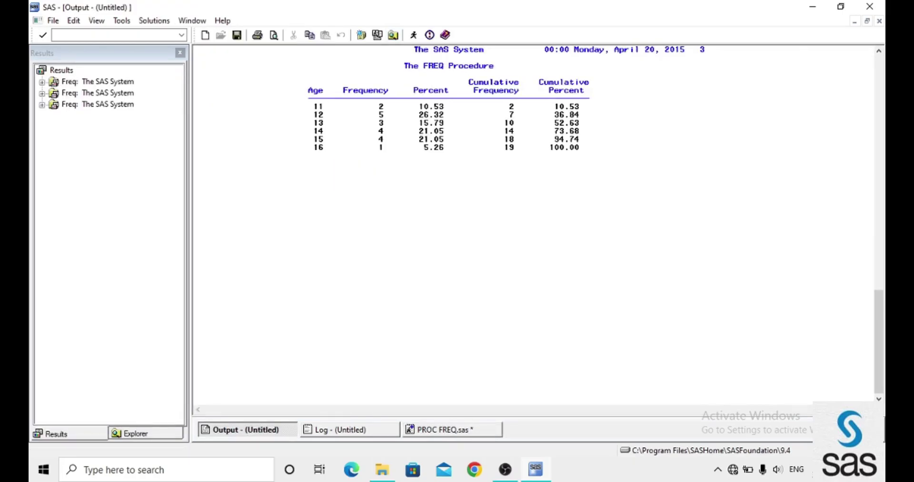
Step: Examine the age frequency table: its column headings, the counts and percentages per age, and the cumulative values
double_click(426, 98)
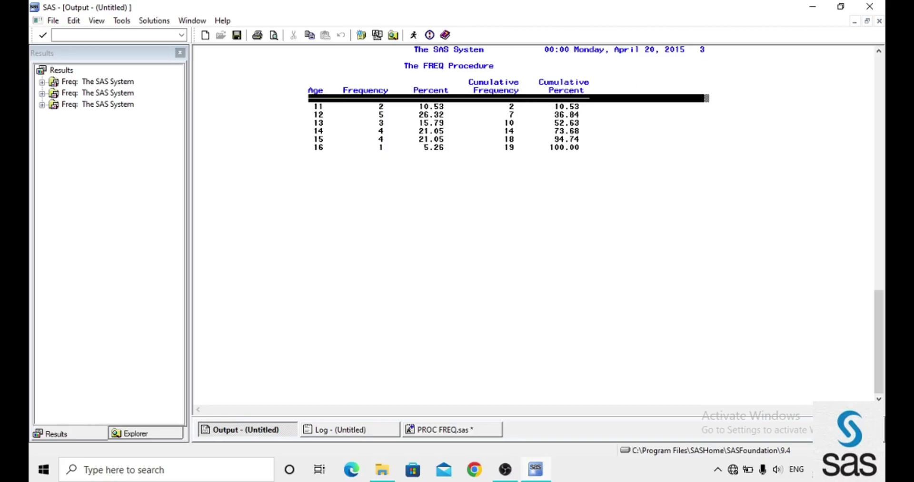
double_click(491, 90)
left_click_drag(548, 91, 708, 91)
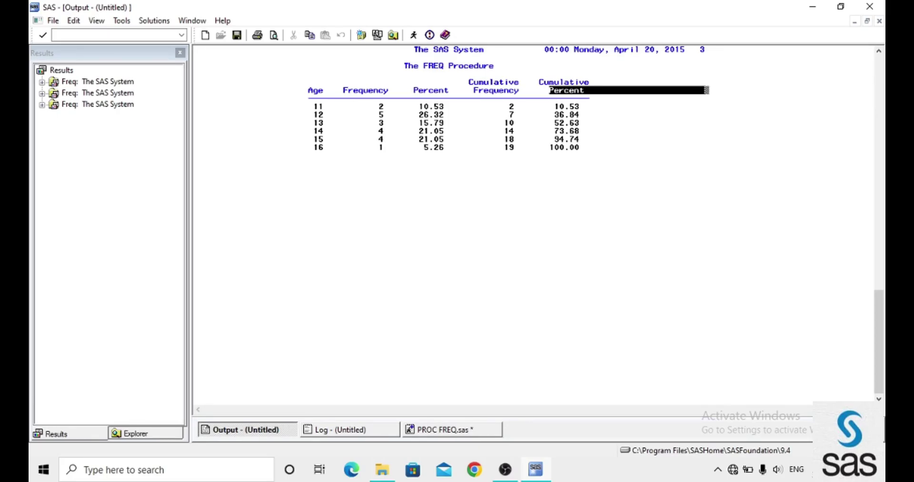
double_click(310, 91)
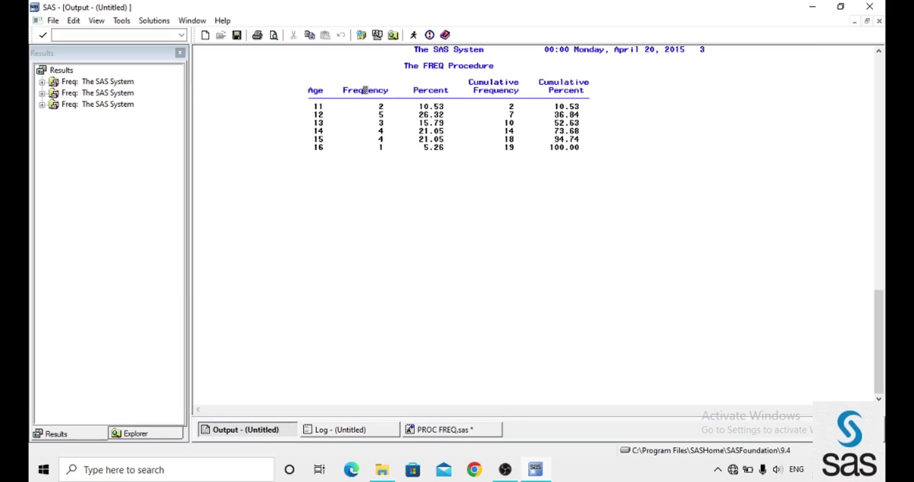
left_click_drag(344, 90, 413, 90)
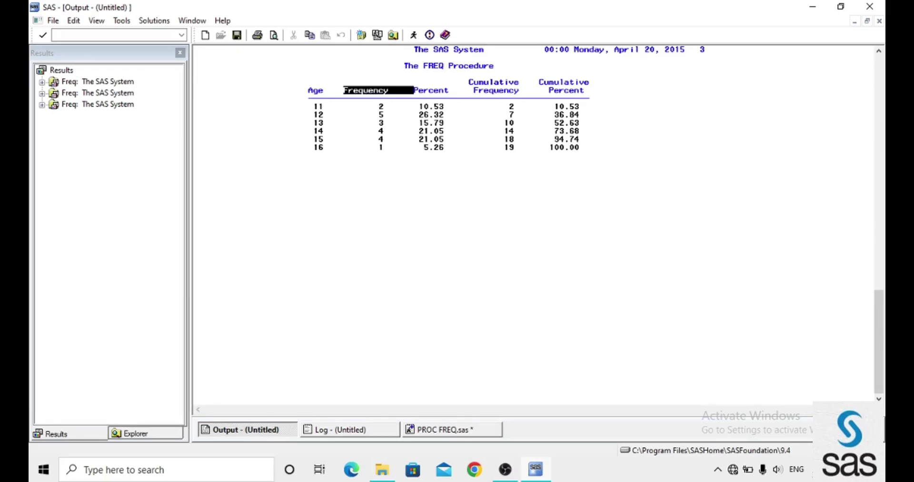
left_click(321, 106)
left_click_drag(314, 106, 378, 106)
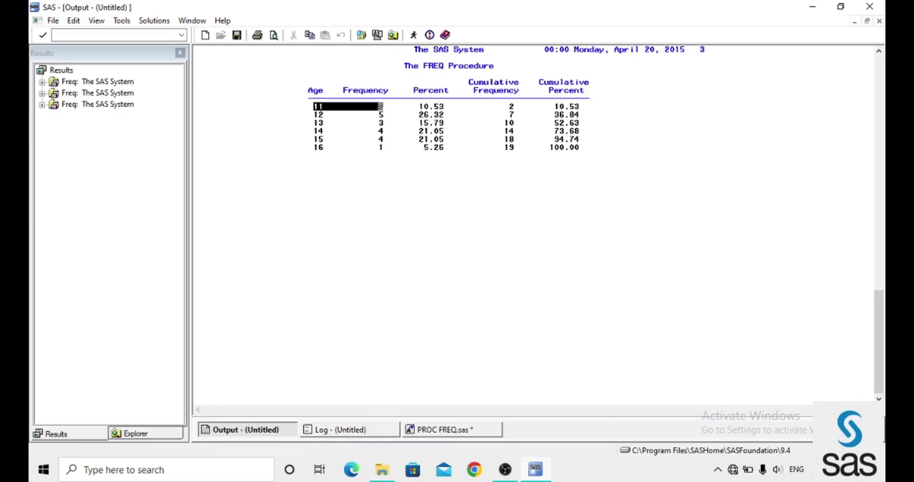
left_click_drag(314, 115, 380, 114)
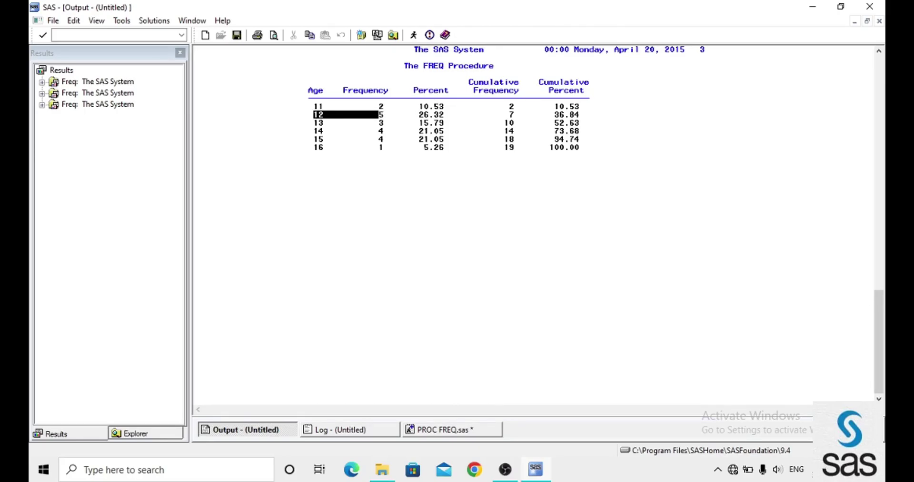
left_click(391, 179)
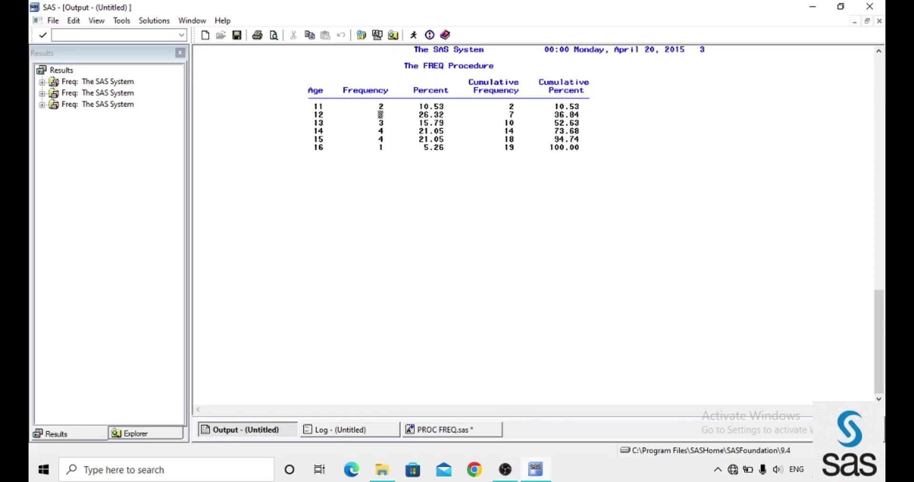
left_click_drag(312, 114, 419, 114)
left_click_drag(474, 90, 548, 90)
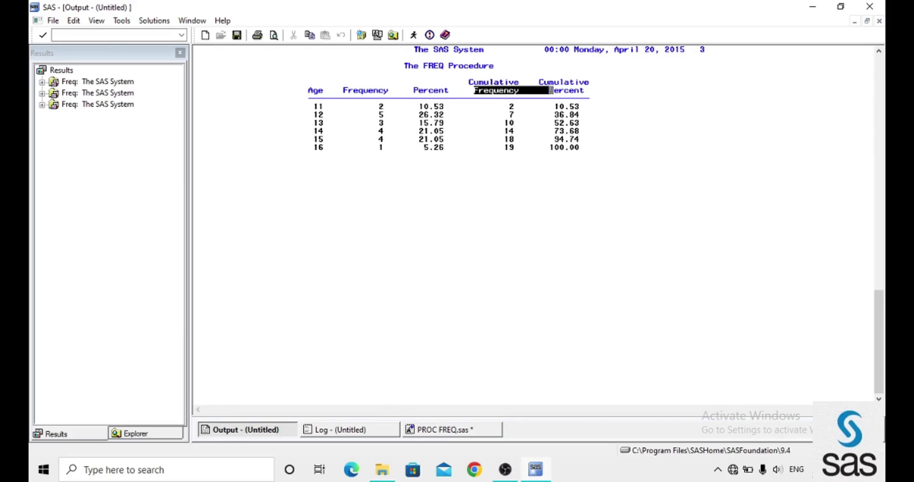
left_click_drag(434, 107, 554, 106)
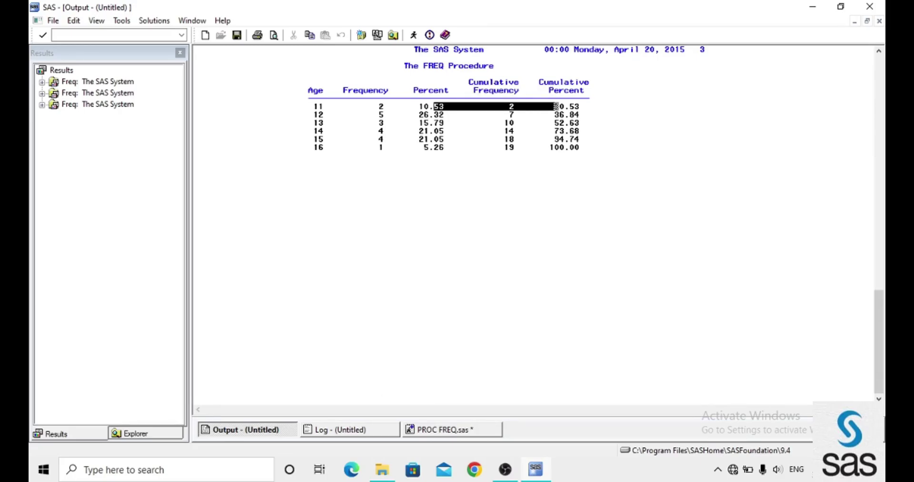
left_click_drag(313, 114, 421, 114)
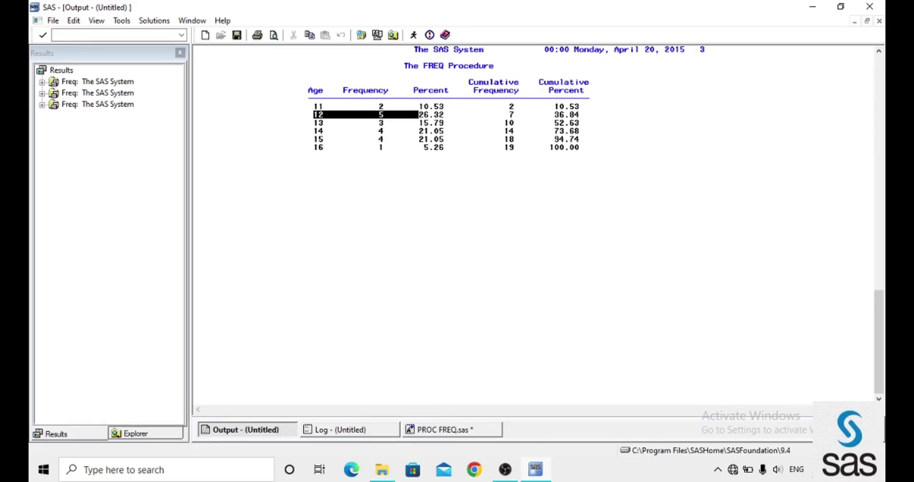
left_click(511, 114)
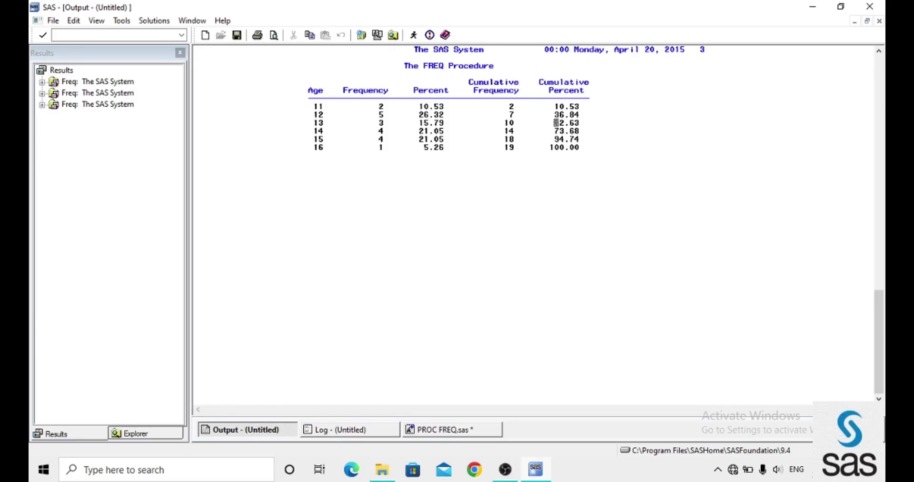
Step: After the age PROC FREQ, repeat the comment BEFORE FREQ WE MUST SORT and add another PROC SORT of demo by age
key("F5")
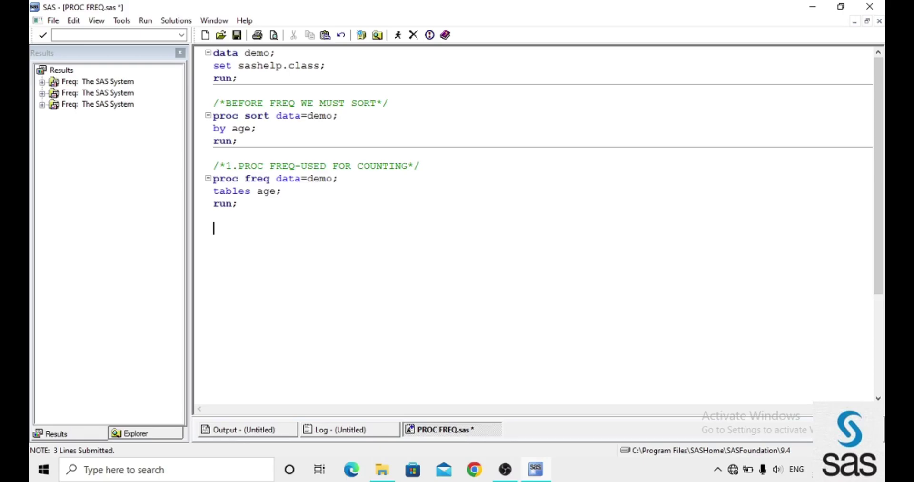
type("/*BEFORE FREQ WE MUST SORT*/")
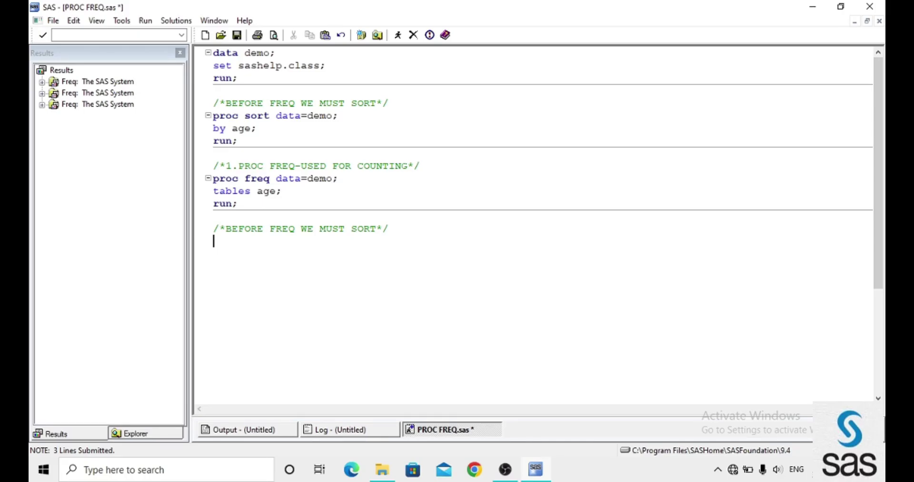
type("proc sort data=demo;")
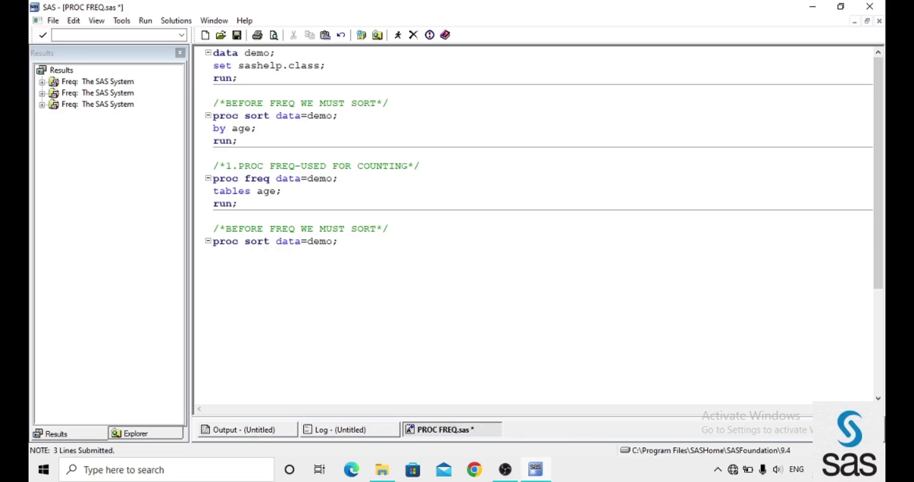
key("Return")
type("by age;")
key("Return")
type("run;")
Step: Add a PROC SORT of demo by sex, followed by the comment USE MORETHAN ONE VARIABLE IN TABLE STATEMENT
key("Return")
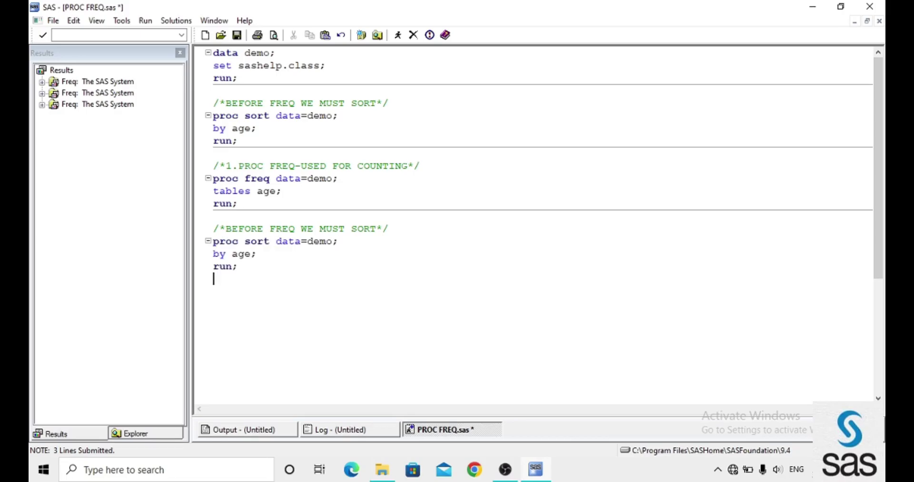
type("proc sort data=demo;")
key("Return")
type("by sex;")
key("Return")
type("run;")
key("Return")
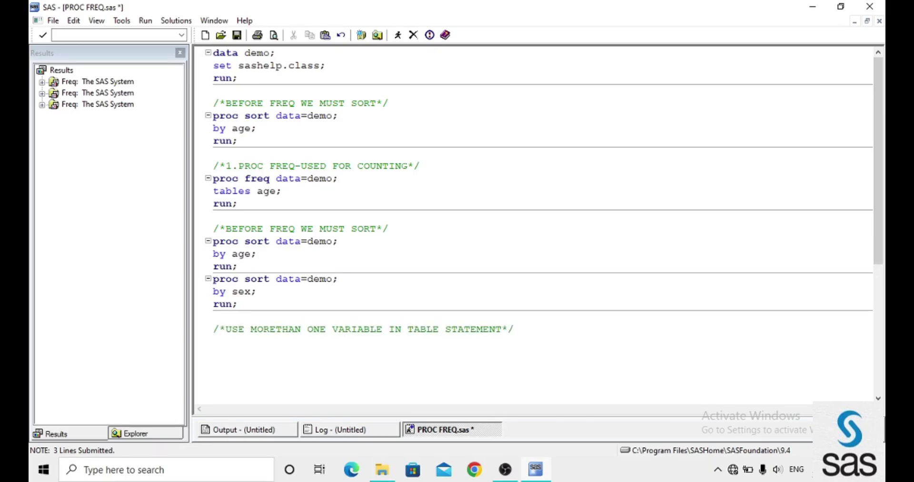
Step: Write a PROC FREQ on demo that cross-tabulates two variables with tables age*sex
type("proc freq data=demo;")
key("Return")
type("tables age*sex;")
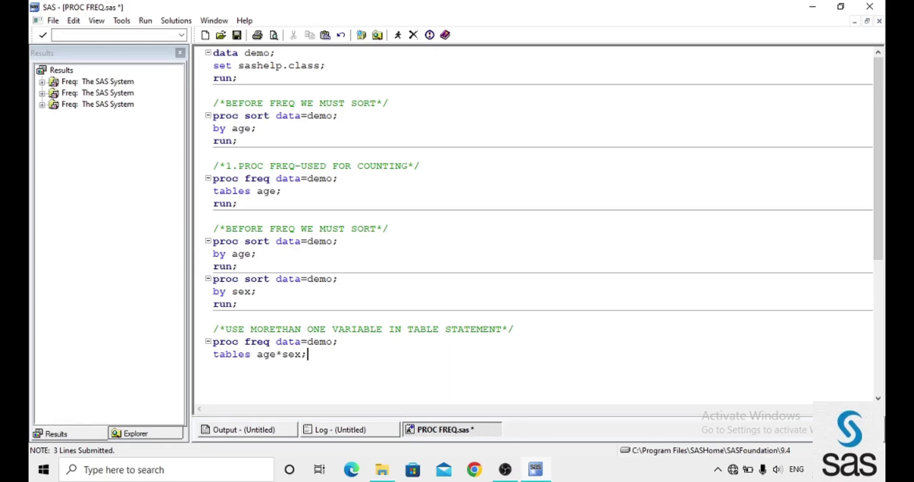
key("Return")
type("run;")
Step: Run only the PROC FREQ block that cross-tabulates age by sex
left_click_drag(239, 367, 232, 354)
key("shift+Home")
key("shift+Up")
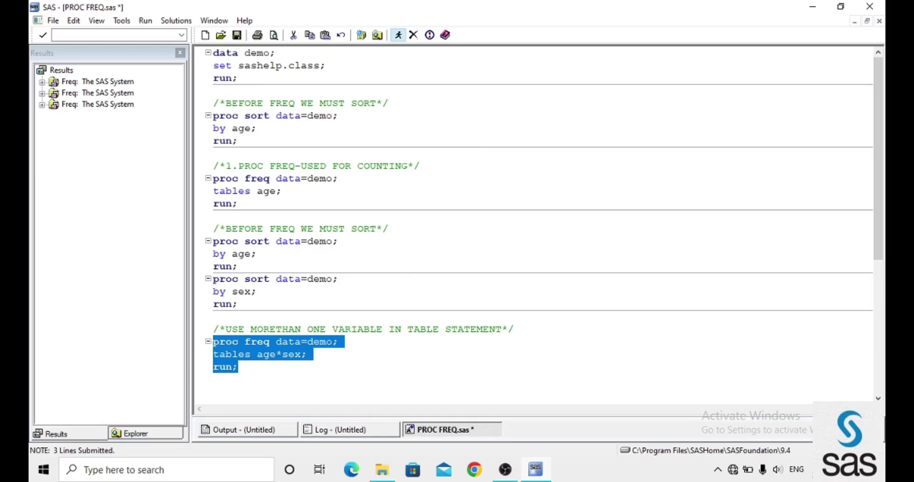
left_click(398, 35)
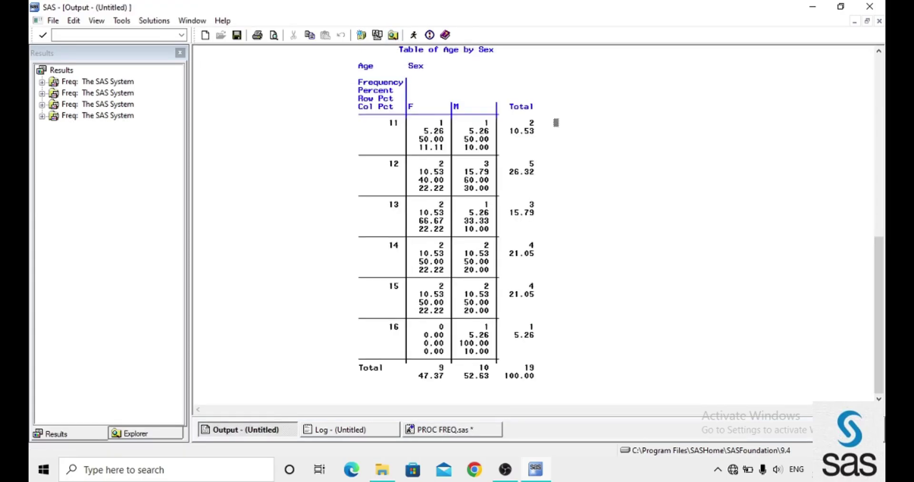
Step: Examine the age-by-sex table: frequency, percent, row percent and column percent for the 11 and 12 age rows
left_click_drag(388, 122, 497, 123)
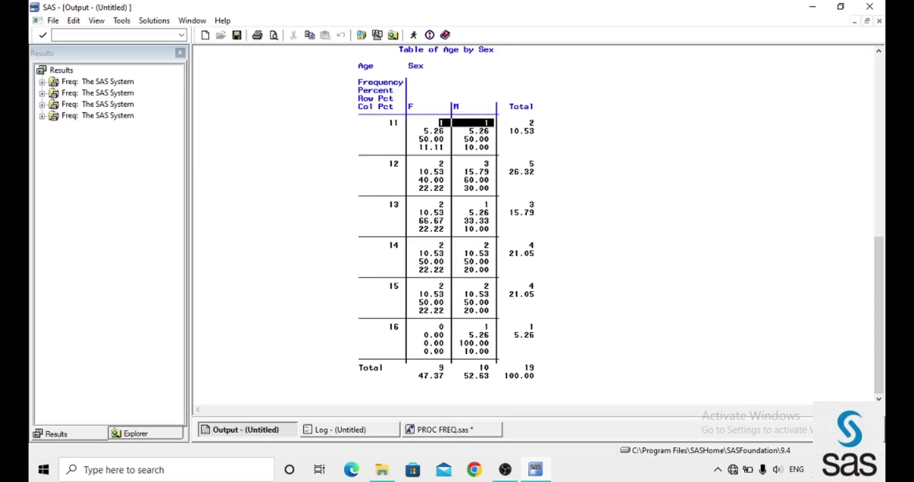
left_click_drag(388, 163, 406, 163)
left_click(436, 164)
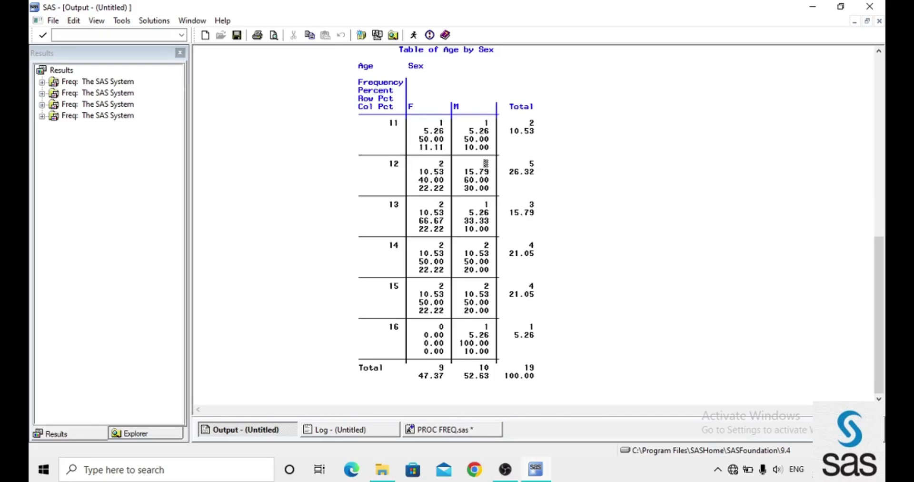
left_click_drag(439, 163, 494, 164)
left_click(396, 82)
left_click(445, 123)
left_click(375, 90)
left_click(425, 139)
left_click_drag(419, 147, 430, 148)
key("F5")
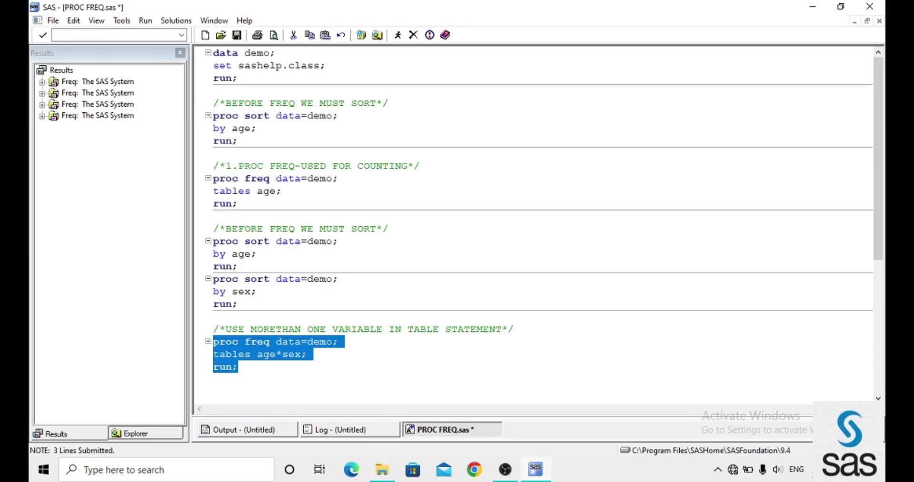
key("F7")
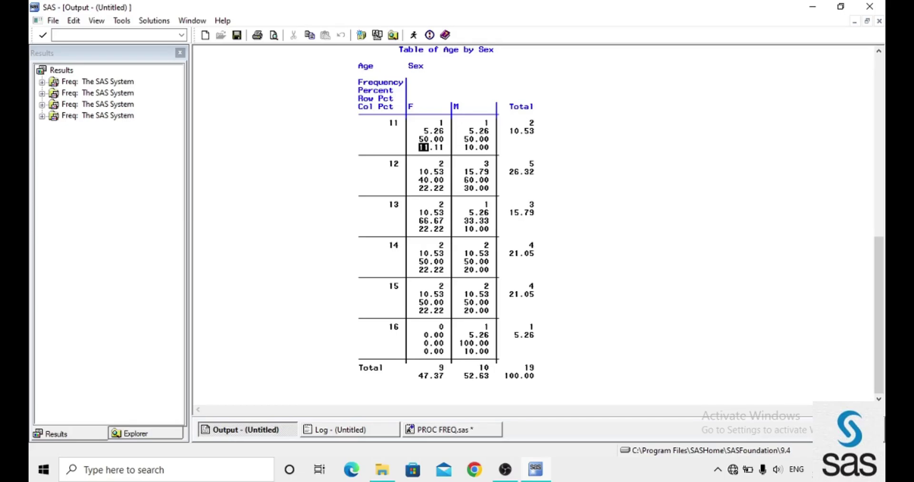
Step: Under the comment TO RESTRICT DEFAULT VARIABLES IN OUTPUT, write a PROC FREQ on demo with tables age*sex/nocol and run only that block
left_click(443, 429)
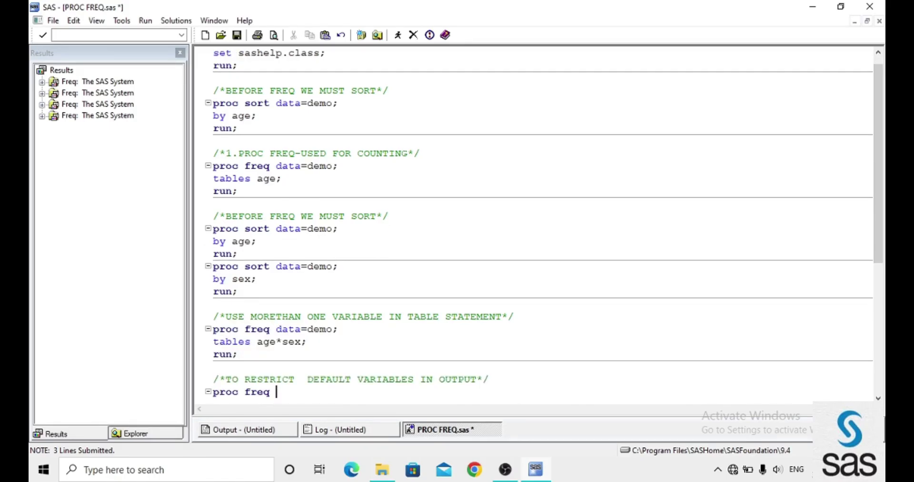
type("data=demo;")
key("Return")
type("tables age*sex")
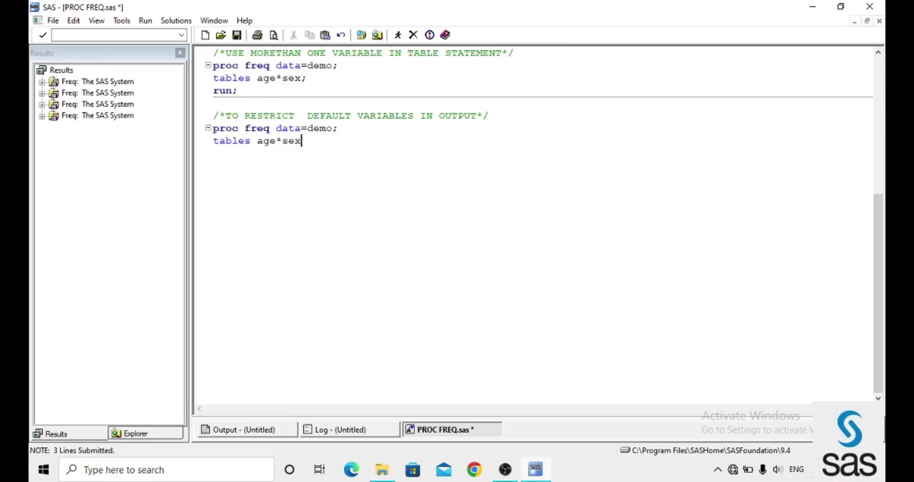
type("/nocol;")
key("Return")
type("run;")
key("Return")
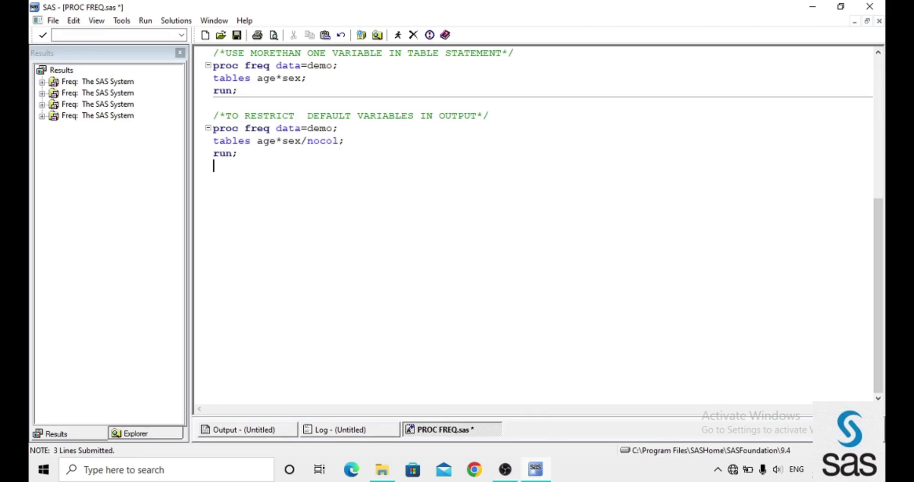
key("F3")
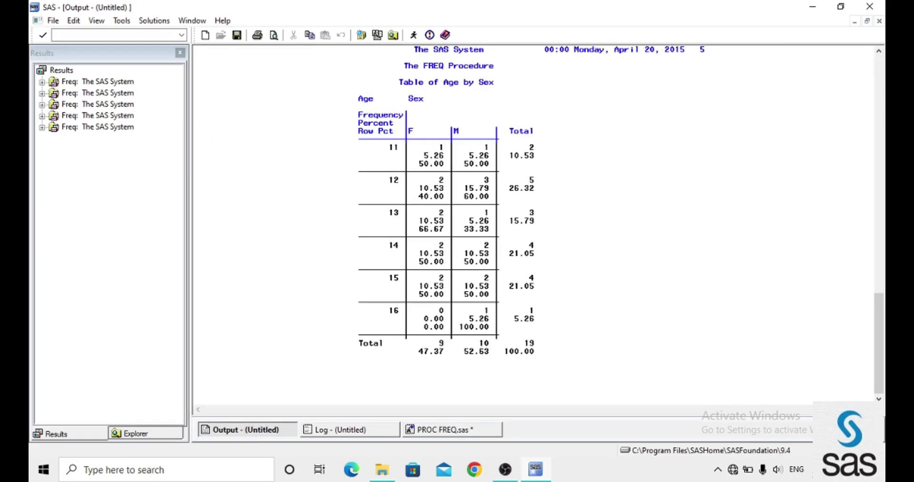
Step: Compare the statistics listed in the nocol table with those in the earlier unrestricted age-by-sex table
scroll(533, 224, "up", 15)
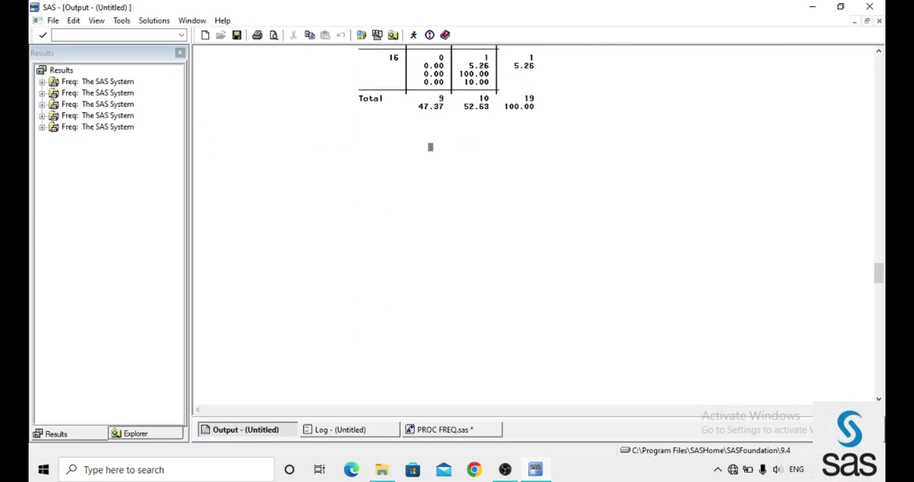
scroll(430, 146, "up", 7)
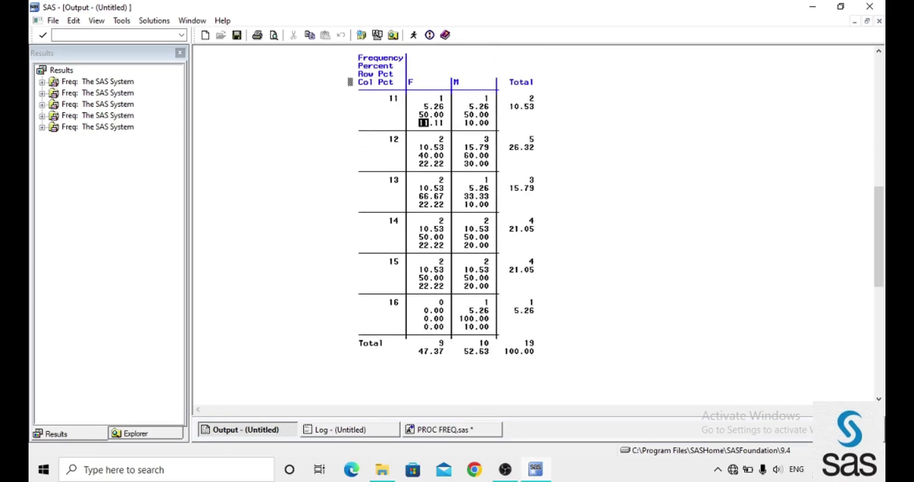
scroll(350, 82, "down", 6)
scroll(350, 82, "up", 6)
scroll(350, 82, "down", 9)
scroll(350, 82, "up", 2)
scroll(350, 82, "up", 4)
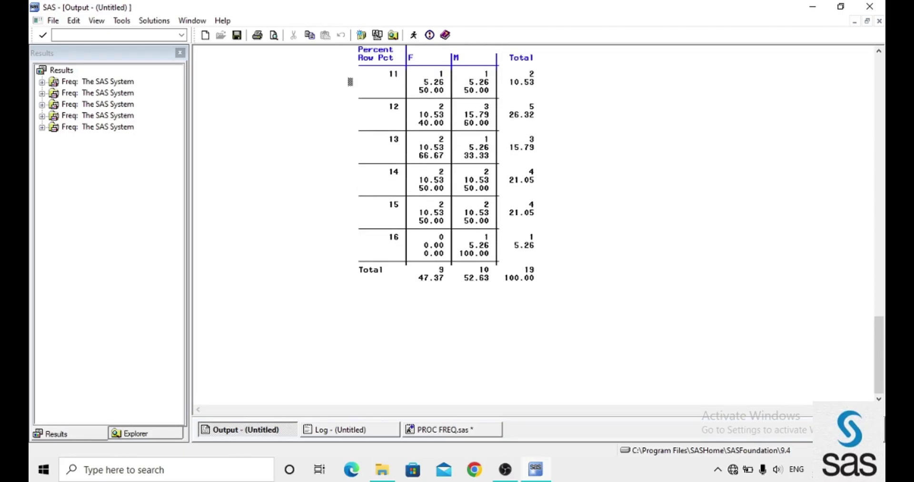
scroll(350, 82, "up", 1)
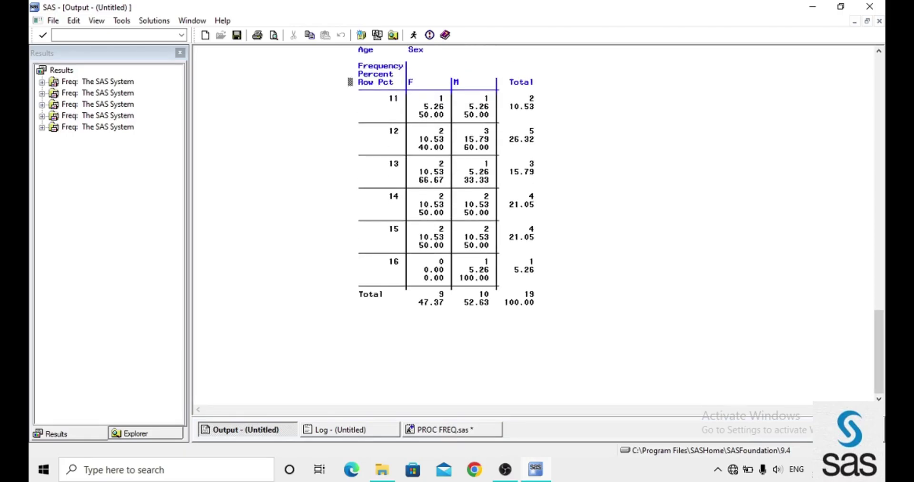
Step: Add a PROC FREQ on demo with tables age*sex/norow below the nocol block and run only the new block
left_click(469, 430)
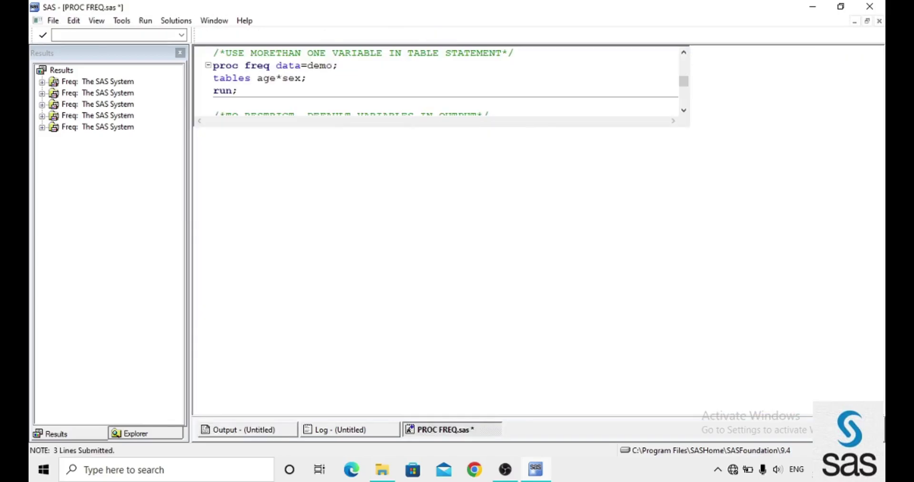
left_click(213, 291)
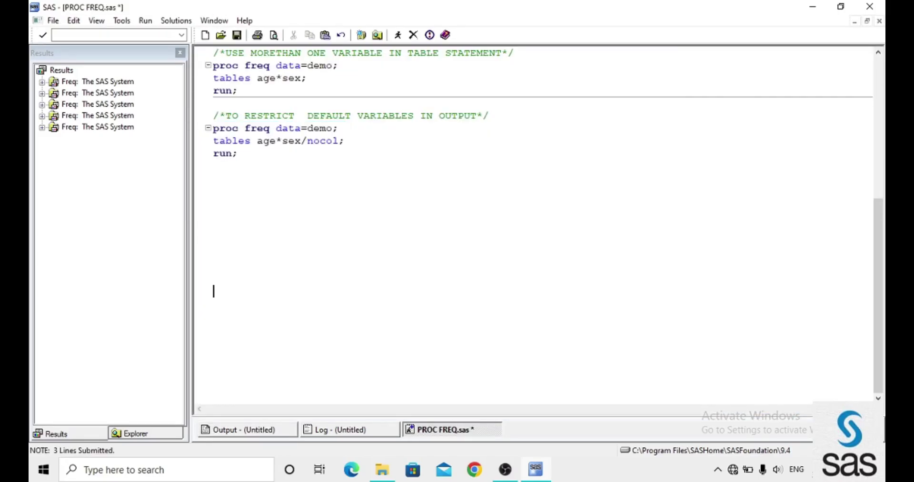
type("proc freq data=demo ;")
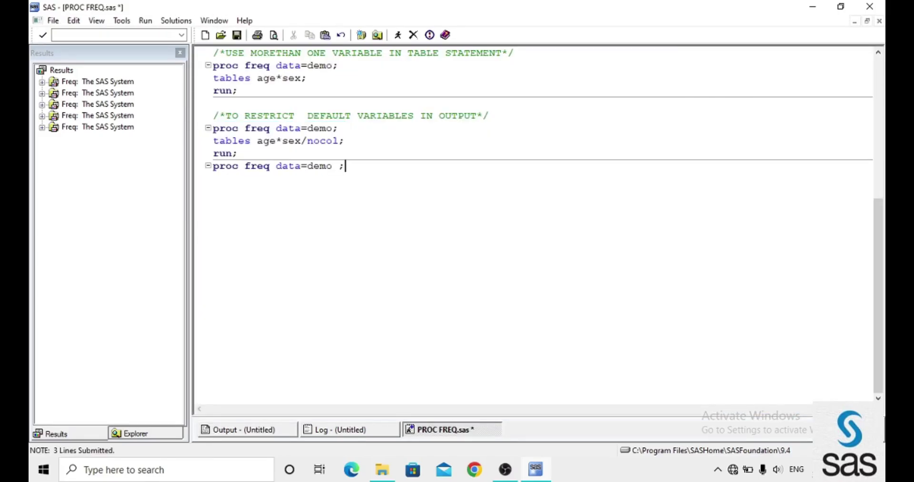
key("Return")
type("tables age*sex")
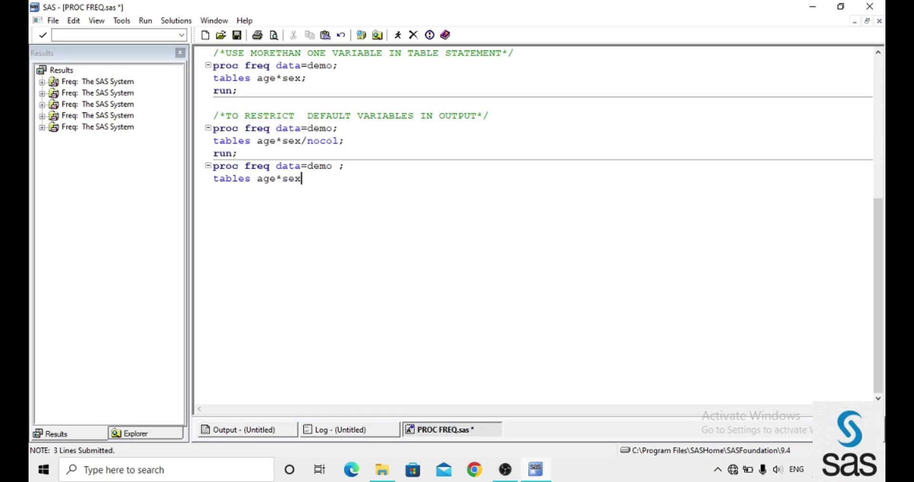
type("/norow;")
key("Return")
type("run;")
key("Return")
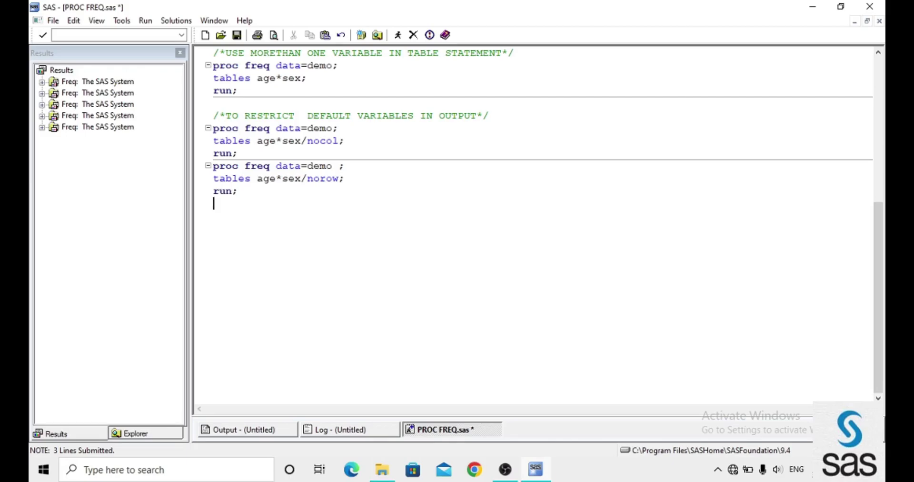
key("BackSpace")
left_click(398, 34)
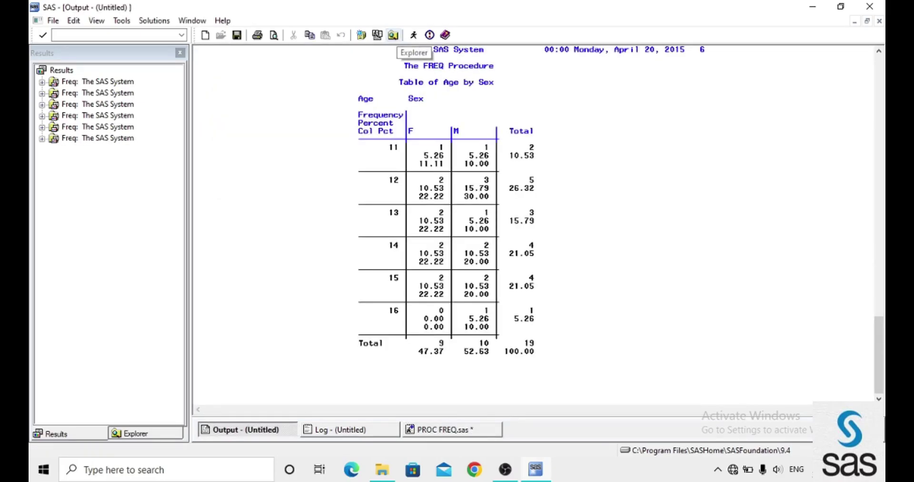
Step: Add a PROC FREQ on demo with tables age*sex/nopercent below the norow block
left_click(452, 430)
left_click(220, 342)
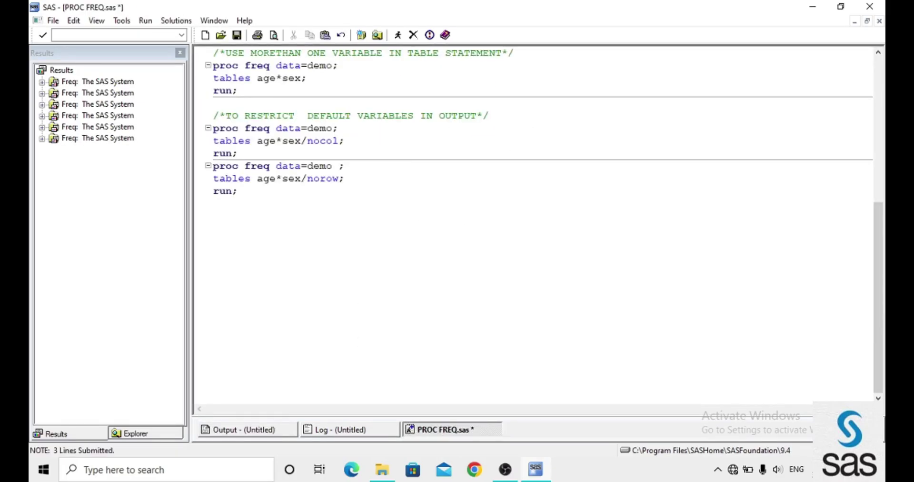
key("Return")
type("proc freq data=demo ;")
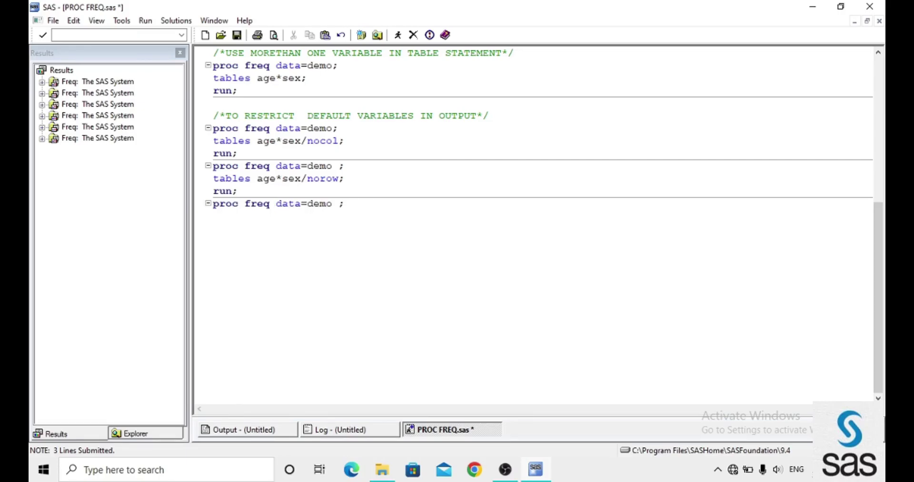
key("Return")
type("tables age*sex/nopercent;")
key("Return")
type("run;")
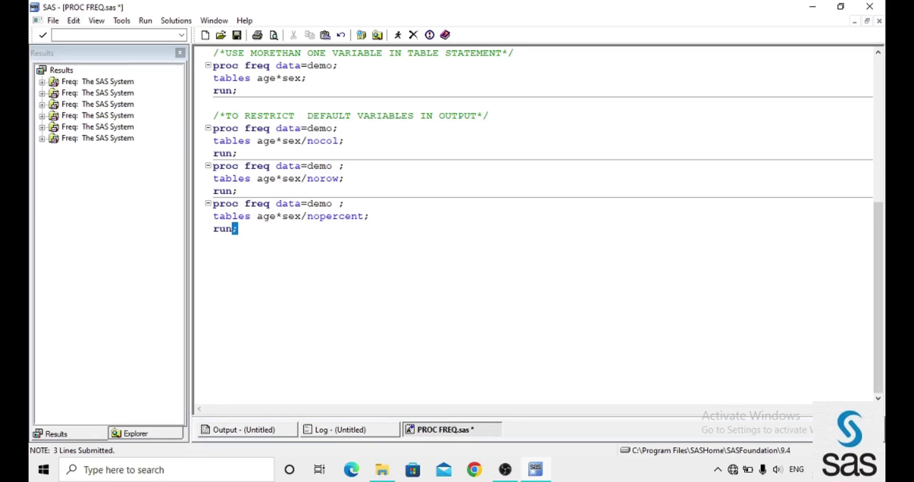
Step: Run only the nopercent block and check the statistic labels in the header of its age-by-sex table
key("shift+Up")
key("shift+Up")
key("shift+Home")
left_click(398, 34)
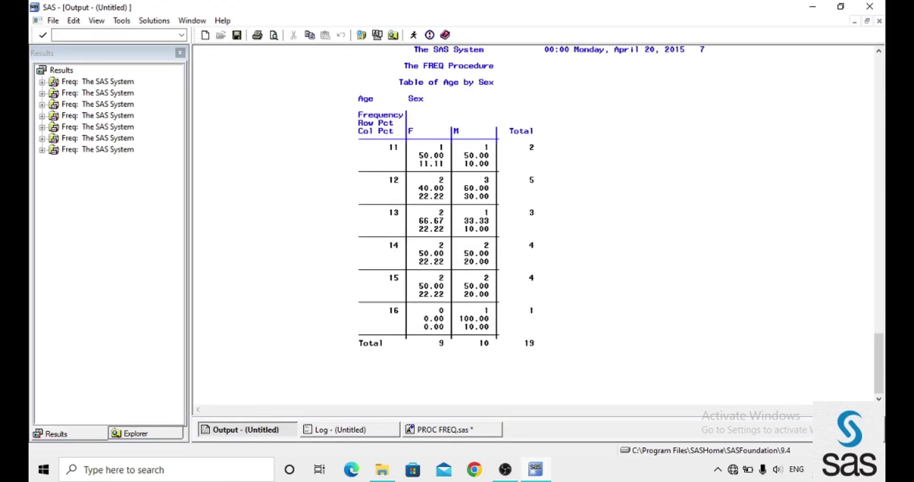
left_click(350, 131)
left_click(351, 123)
Step: Below the nopercent block, write a PROC FREQ on demo with tables age*sex/nocol norow nopercent
left_click(452, 430)
key("ctrl+Tab")
left_click(220, 328)
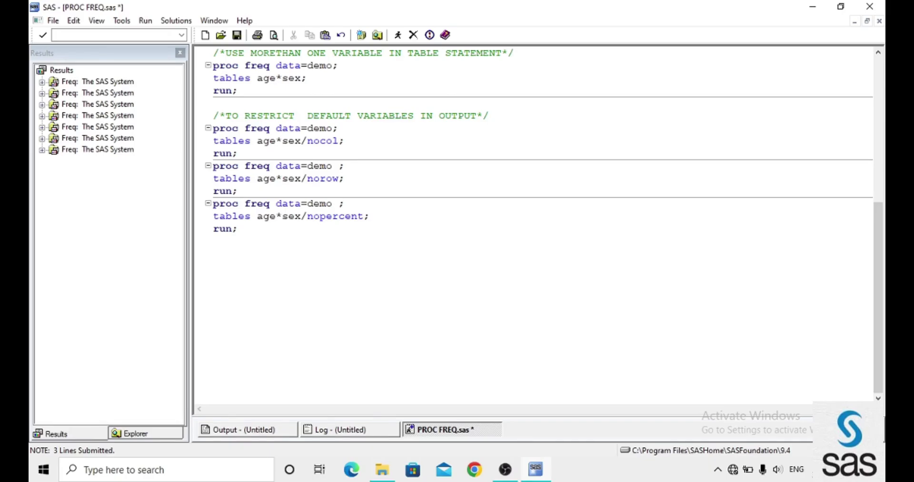
type("proc freq data=demo ;")
key("Return")
type("tables age*sex/  ;")
left_click(308, 254)
type("nocol  ;")
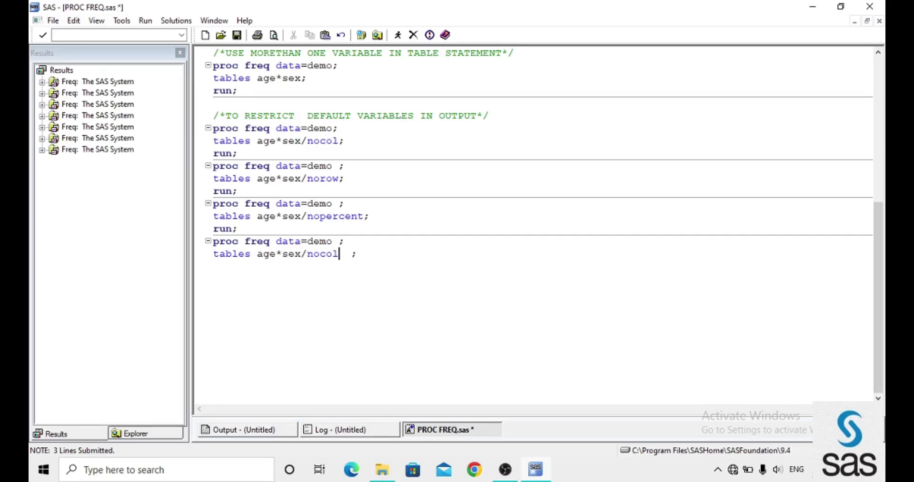
key("Right")
type("norow")
key("Right")
type("nopercent")
Step: Append the comment (note:we can't remove freq) to the combined-options tables line and close the block with run;
key("End")
type("/* (note:we can't remove freq)*/")
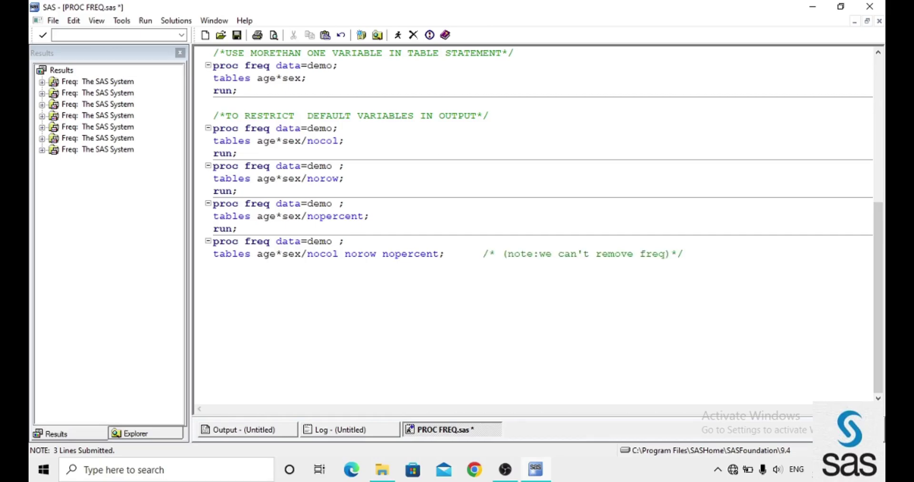
key("Return")
type("run;")
key("Return")
Step: Run only the PROC FREQ block that combines nocol, norow and nopercent
key("shift+Up")
key("shift+Up")
key("shift+Up")
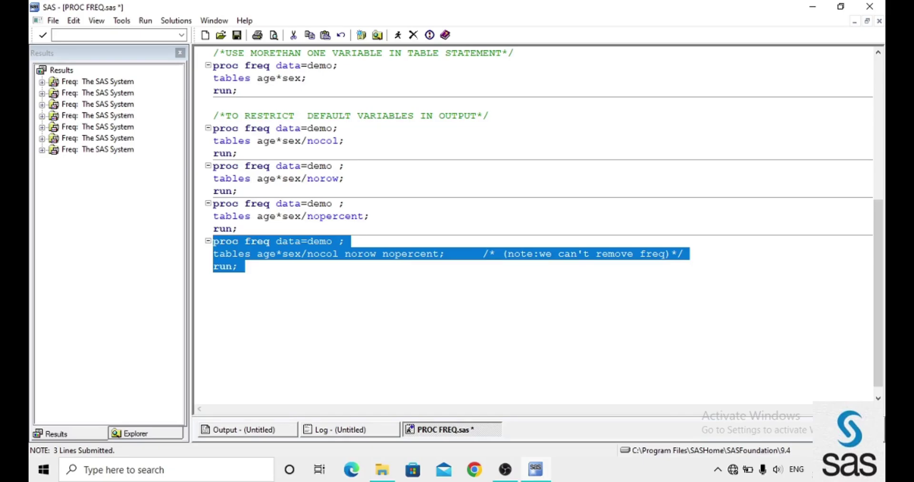
key("F8")
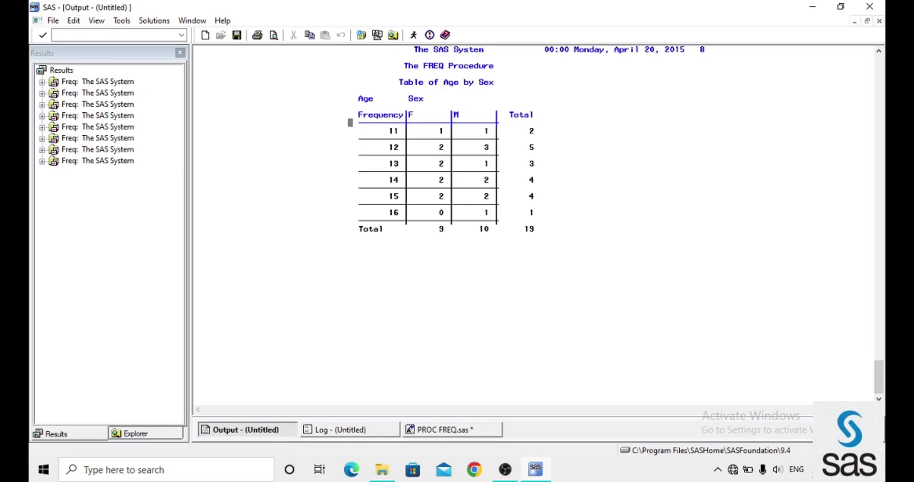
Step: Add the comments TO LIST THE OBSERVATION and USE MORETHAN ONE VARIABLE IN TABLE STATEMENT, followed by a PROC FREQ on demo with tables age*sex/list
key("F5")
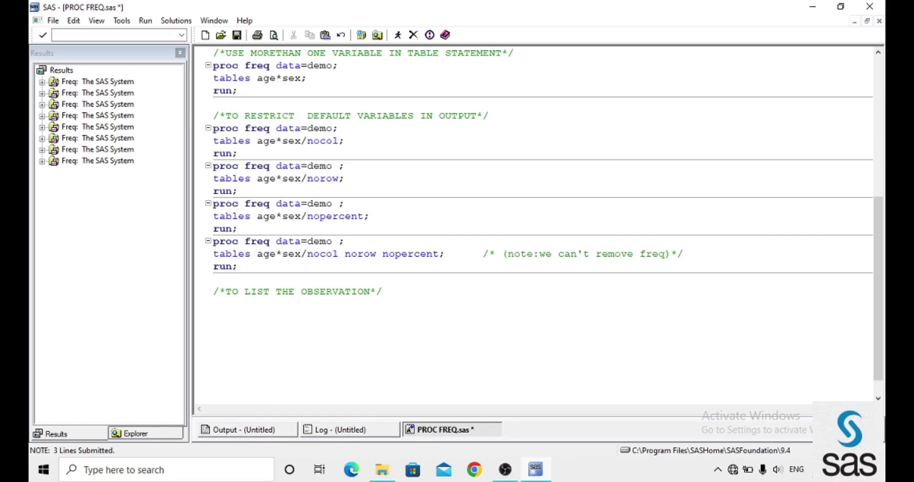
type("/*USE MORETHAN ONE VARIABLE IN TABLE STATEMENT*/")
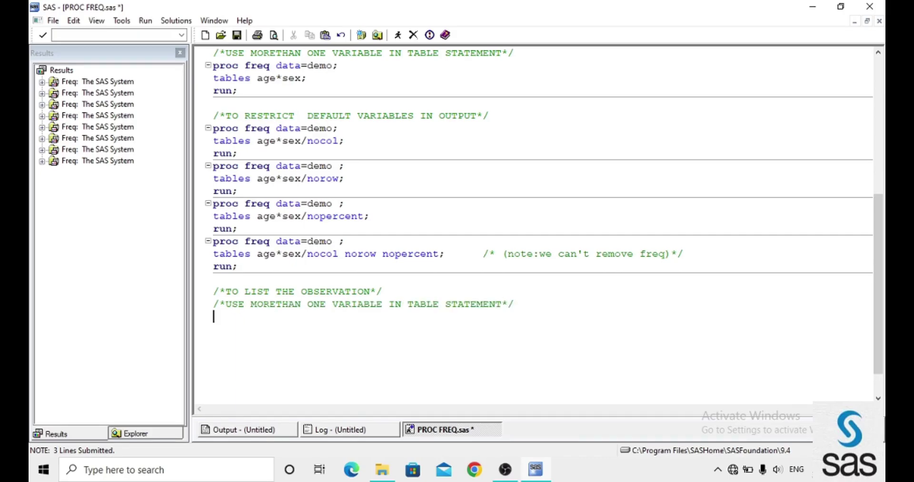
type("proc freq data=demo;")
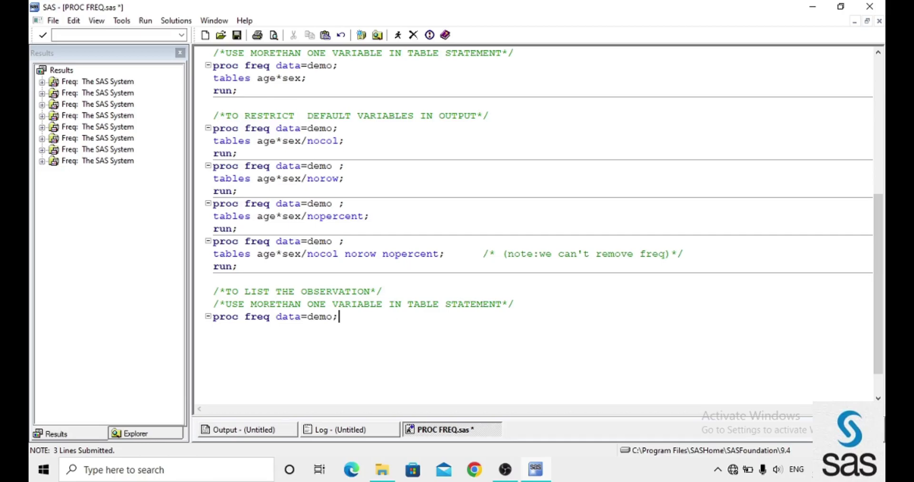
key("Return")
type("tables age*sex/list;")
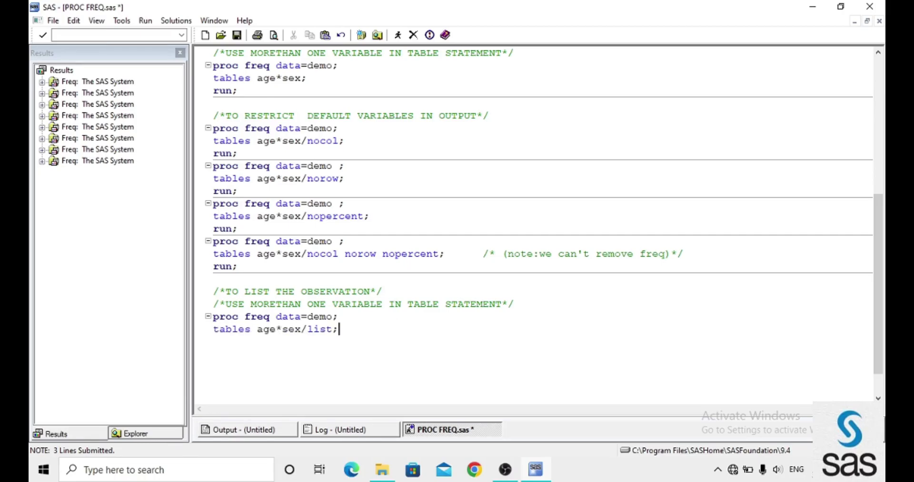
key("Return")
type("run;")
Step: Run only the list-option PROC FREQ block and examine the age and sex combinations in its output
key("F3")
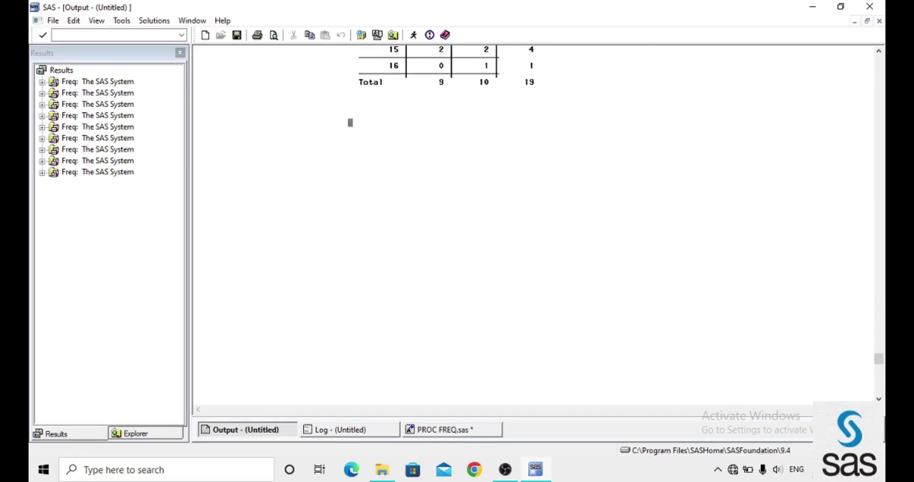
scroll(350, 123, "up", 1)
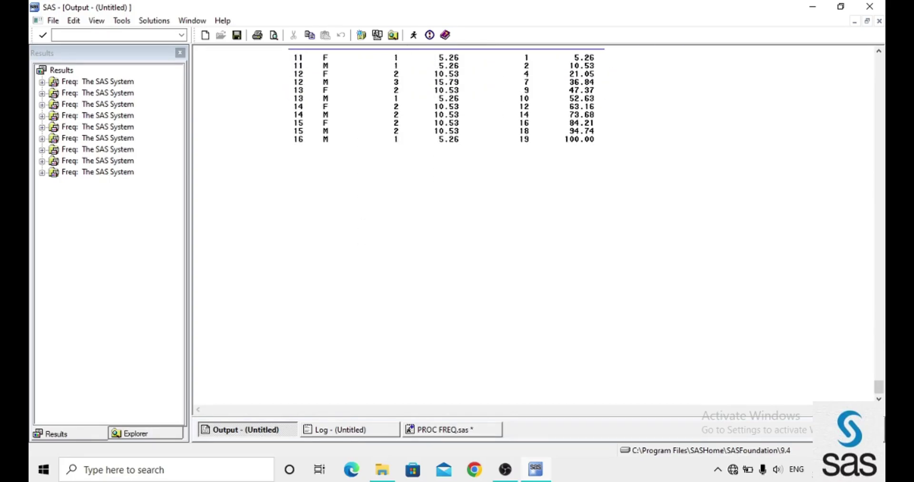
scroll(351, 123, "up", 1)
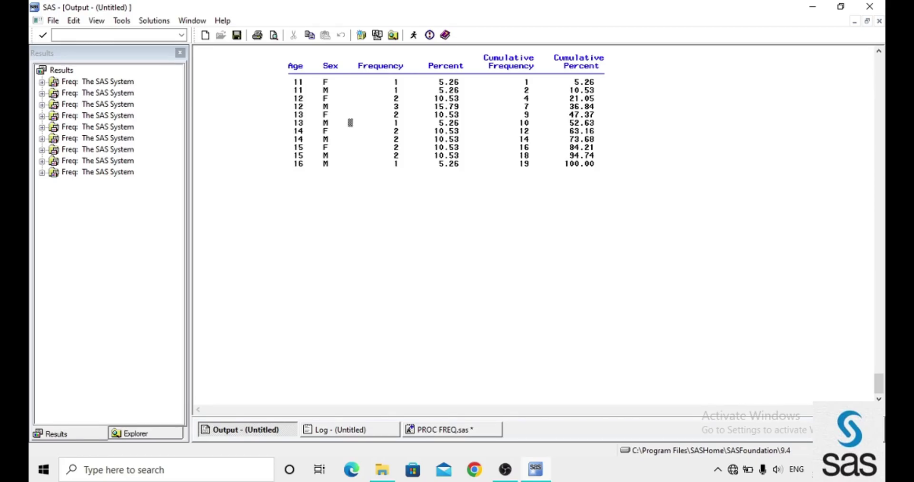
left_click_drag(293, 82, 325, 82)
left_click(325, 82)
left_click(300, 106)
left_click(381, 115)
Step: Add the comment TO FILTER THE DATA, followed by a PROC FREQ on demo with tables age*sex and where sex="M"
key("F5")
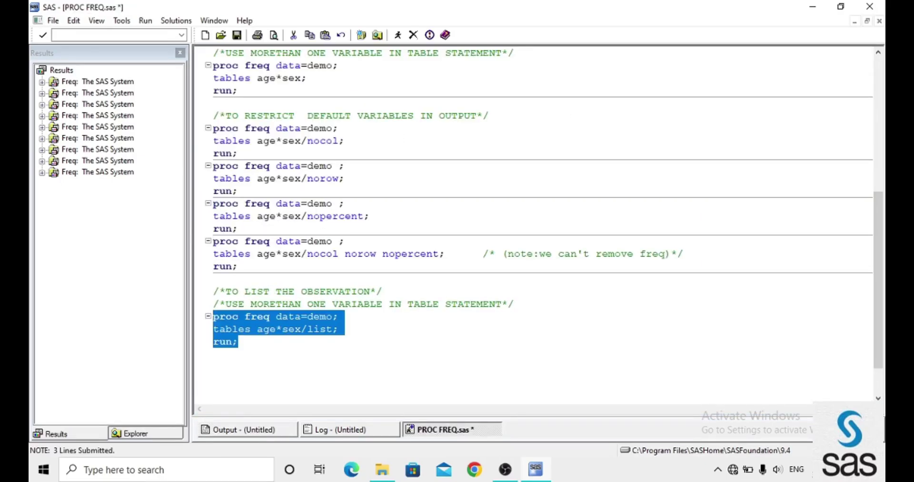
left_click(214, 353)
double_click(320, 328)
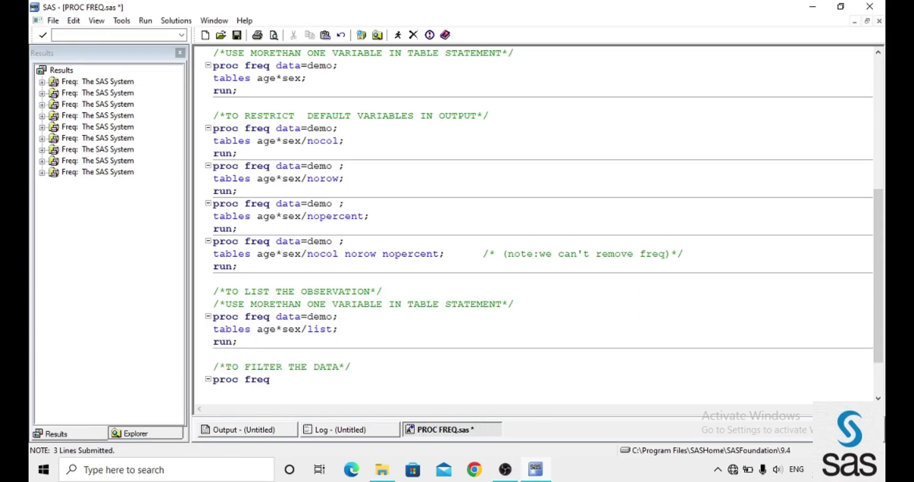
key("Return")
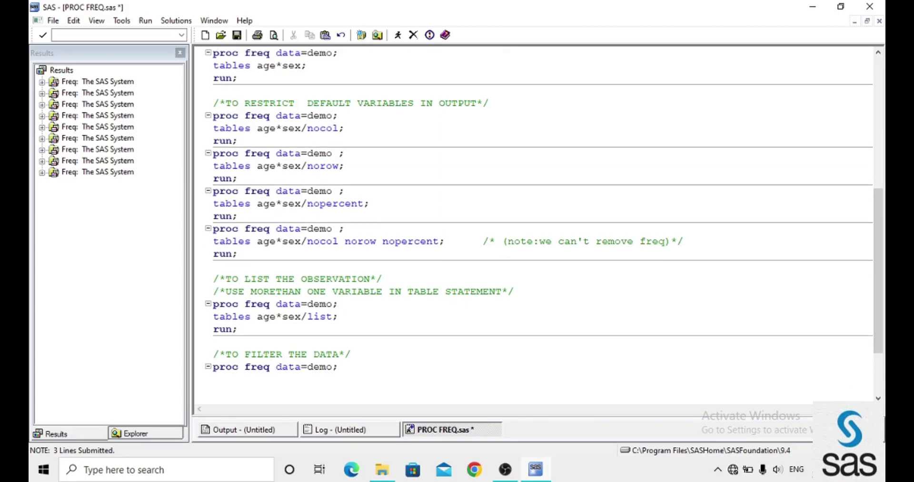
type("tables age*sex;")
key("Return")
type("where sex=\"M\";")
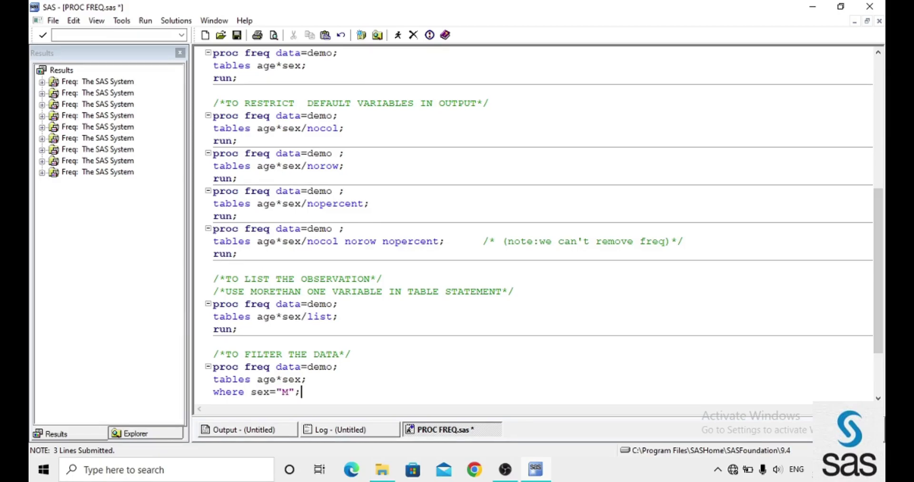
key("Return")
type("run;")
key("Return")
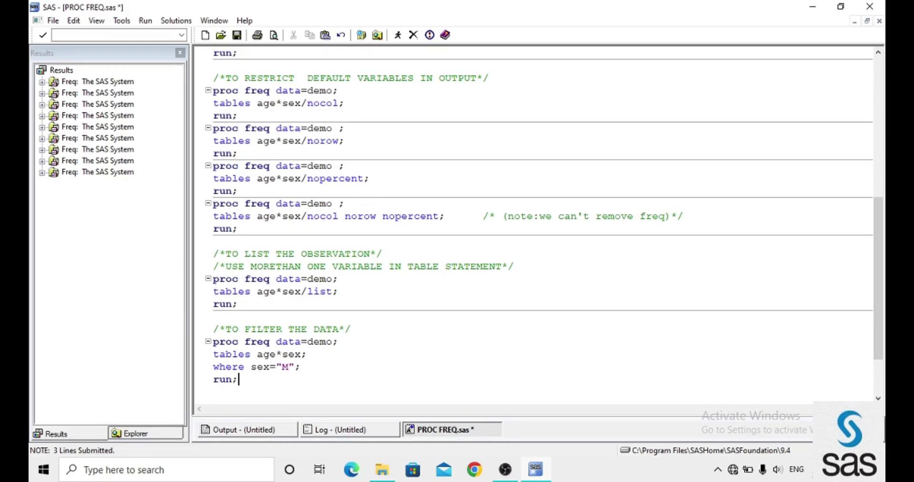
Step: Run only the PROC FREQ block filtered with where sex="M"
key("shift+Up")
key("shift+Up")
key("shift+Up")
key("shift+Up")
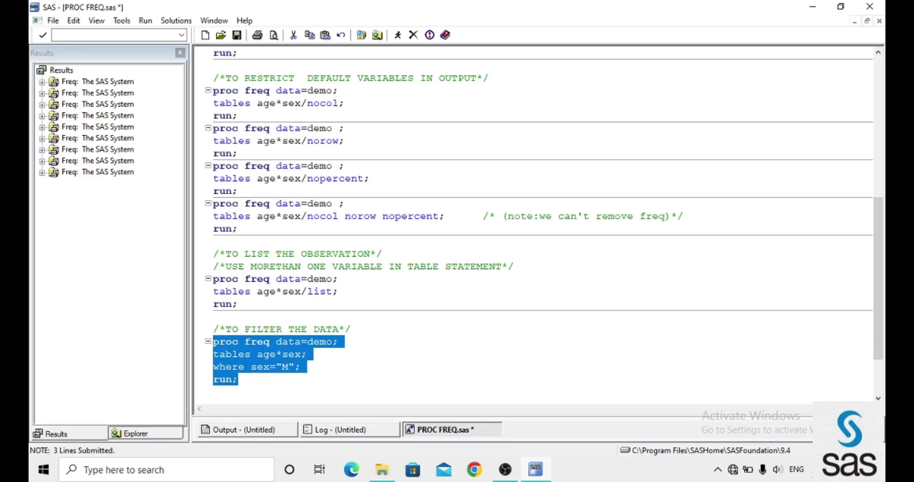
left_click(398, 35)
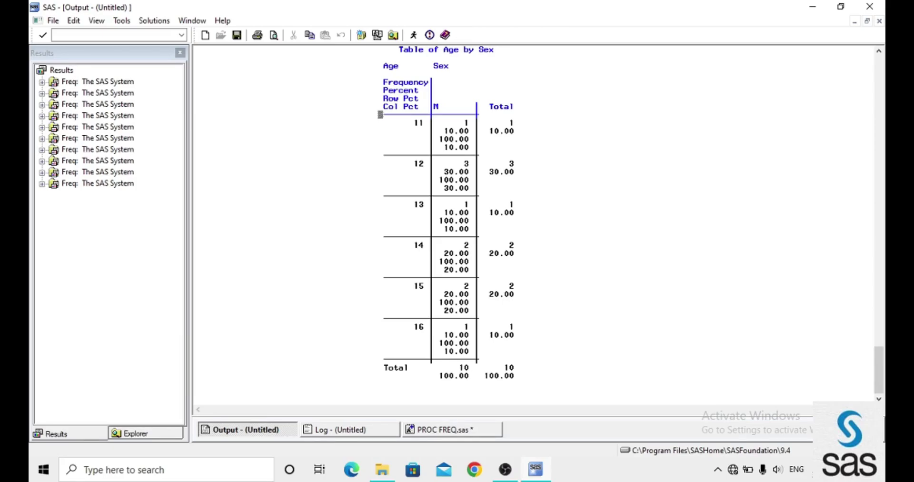
Step: Add the comment TO CONVERT OUTPUT INTO DATASET, followed by a PROC FREQ on demo with noprint and tables age*sex/out=demo2
left_click(446, 429)
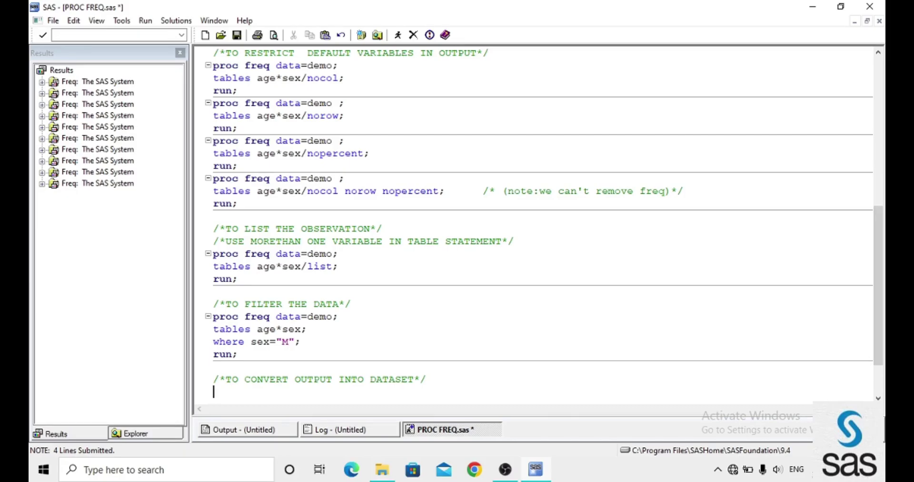
type("proc freq data=demo")
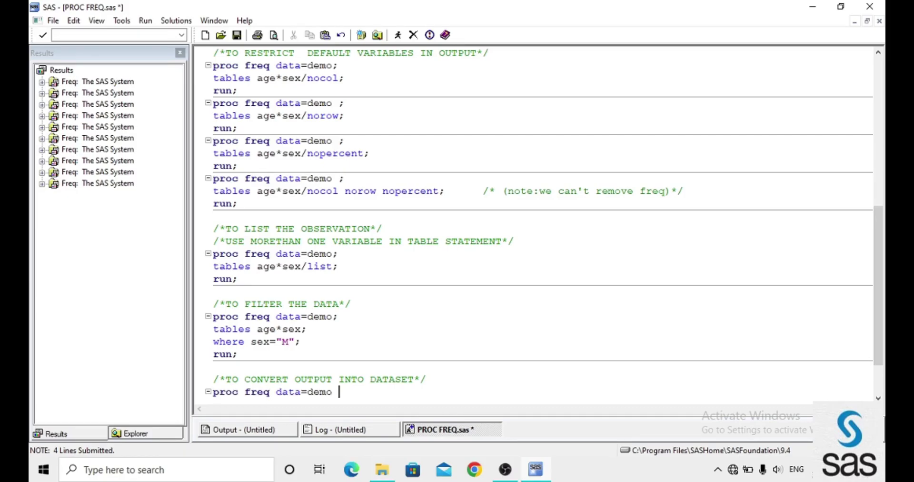
type("  noprint;")
double_click(367, 392)
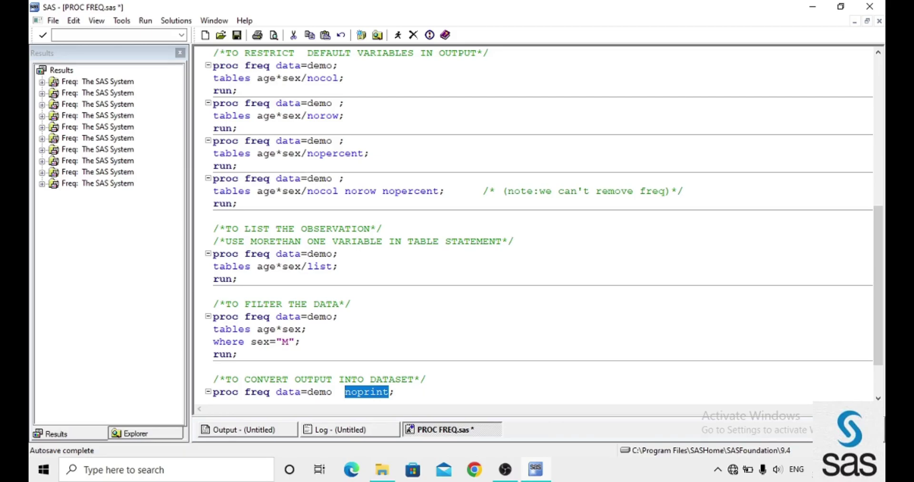
key("End")
key("Return")
type("tables age*sex")
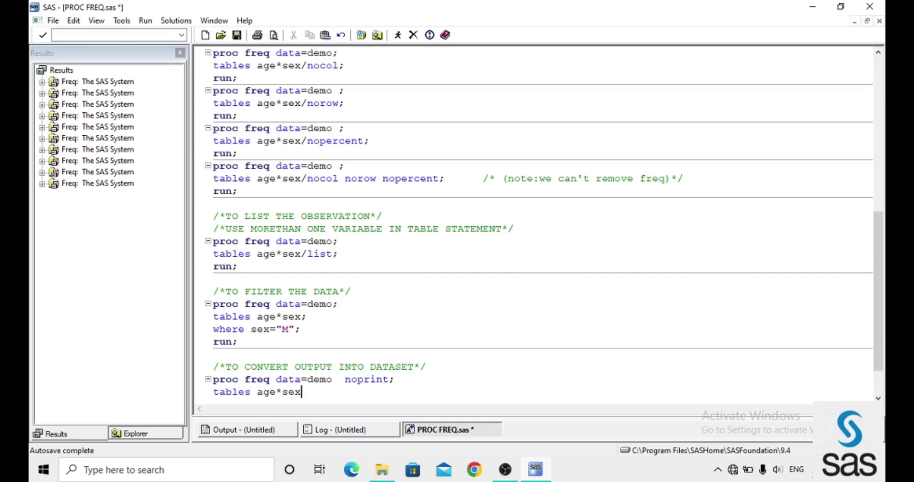
type("/out=demo2;")
key("Return")
type("run;")
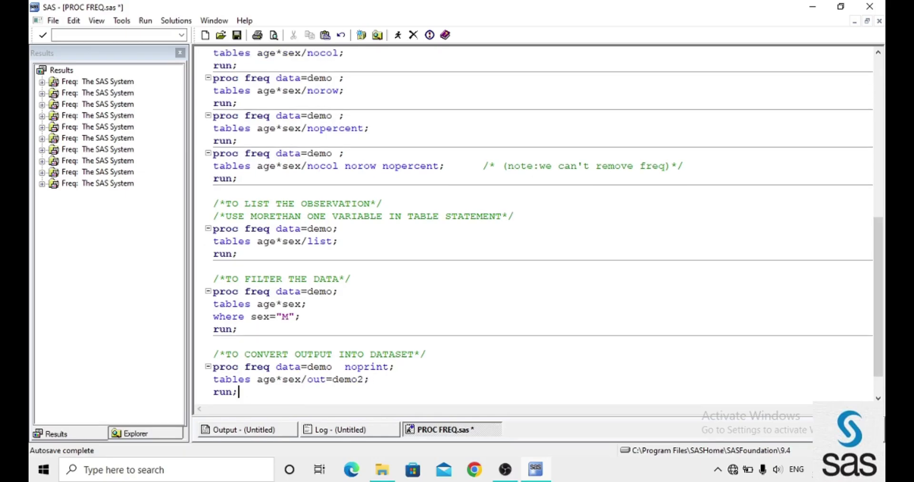
Step: Run only the noprint PROC FREQ block and open the Demo2 dataset from the Work library
left_click_drag(307, 379, 370, 379)
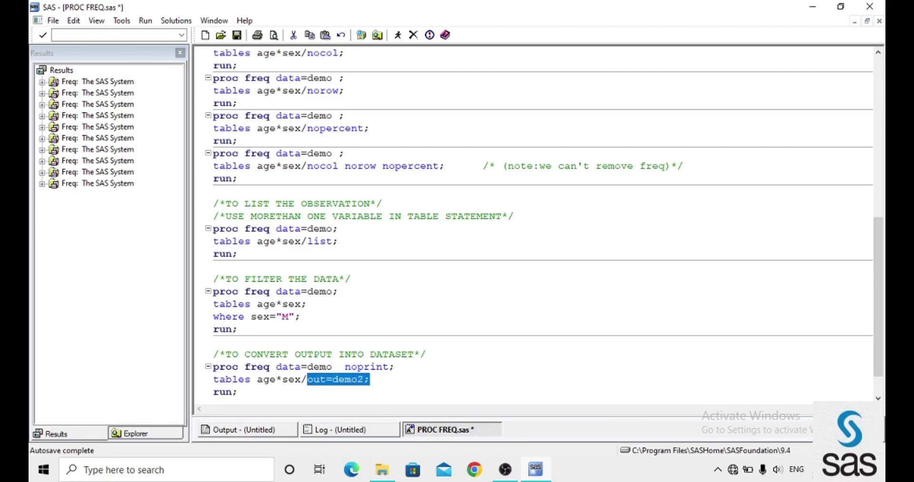
left_click_drag(238, 392, 213, 366)
key("F3")
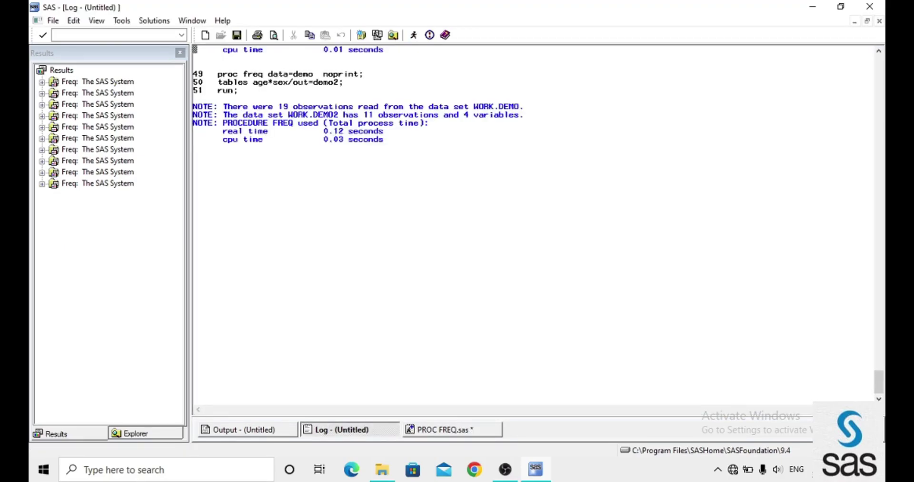
left_click(135, 433)
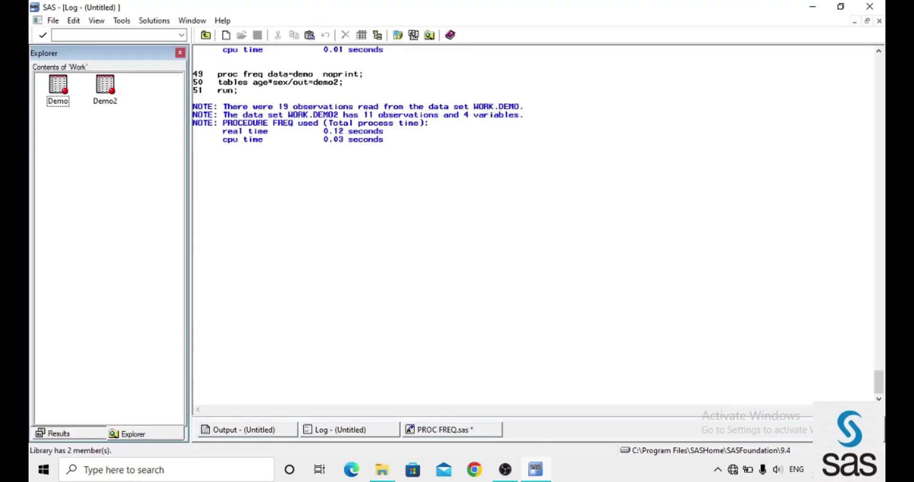
double_click(105, 85)
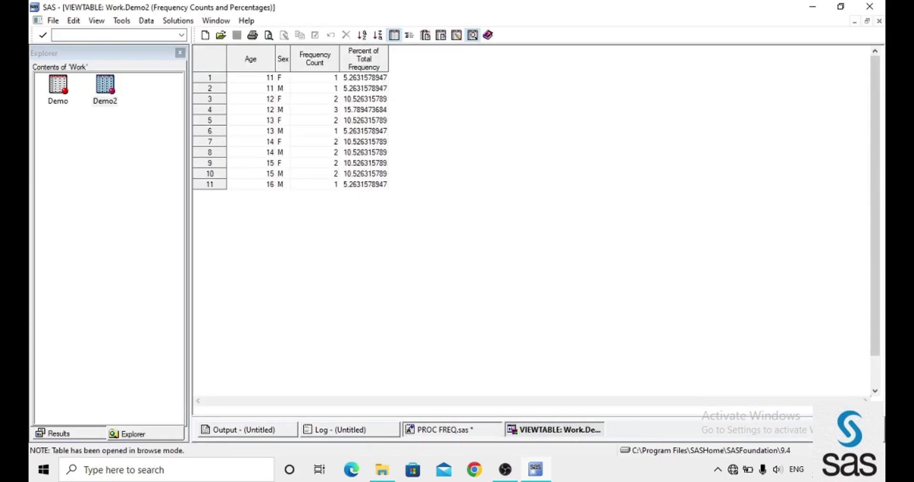
Step: Add the comment TO GIVE LABLE AND TITLE and start a PROC FREQ on demo with tables age*sex/out=demo3
left_click(438, 429)
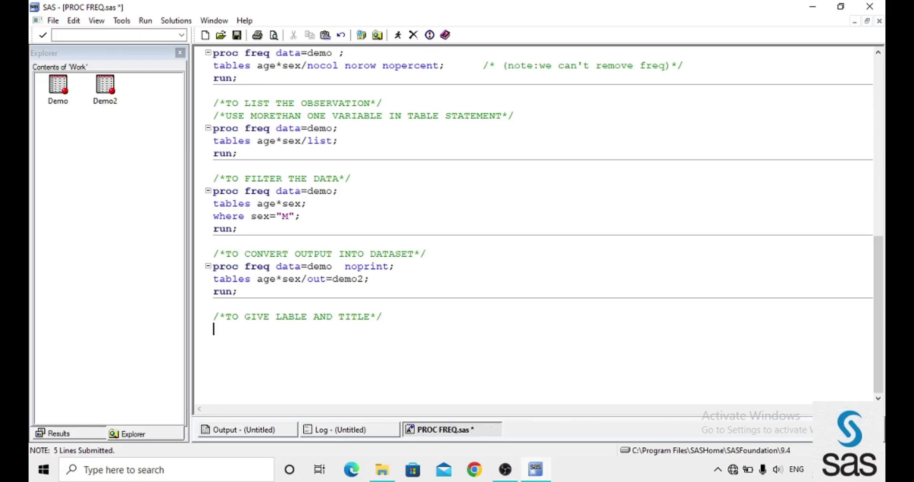
type("proc freq data=demo;")
key("Return")
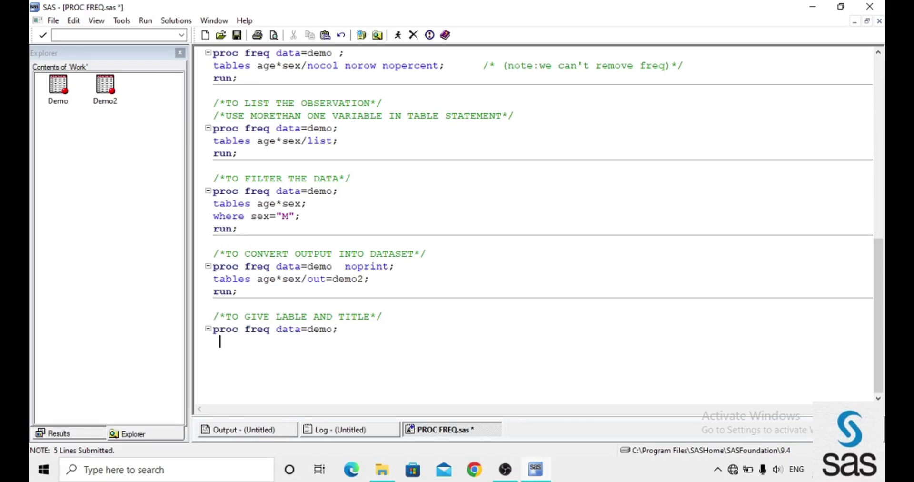
type("tables age*sex")
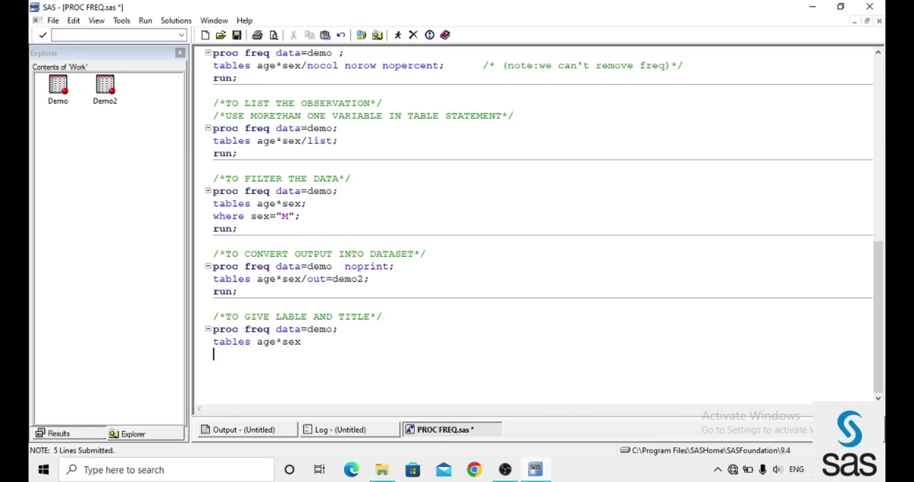
type("/out=demo3;")
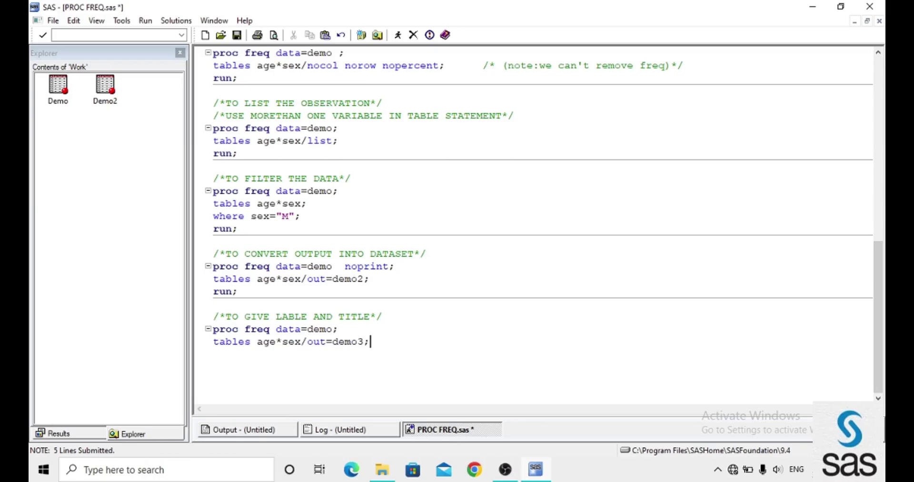
Step: Complete the demo3 block with label sex="gender of the student", title "inf about students" and run;, and save the program
key("Return")
type("label sex=\"gender of the student\";")
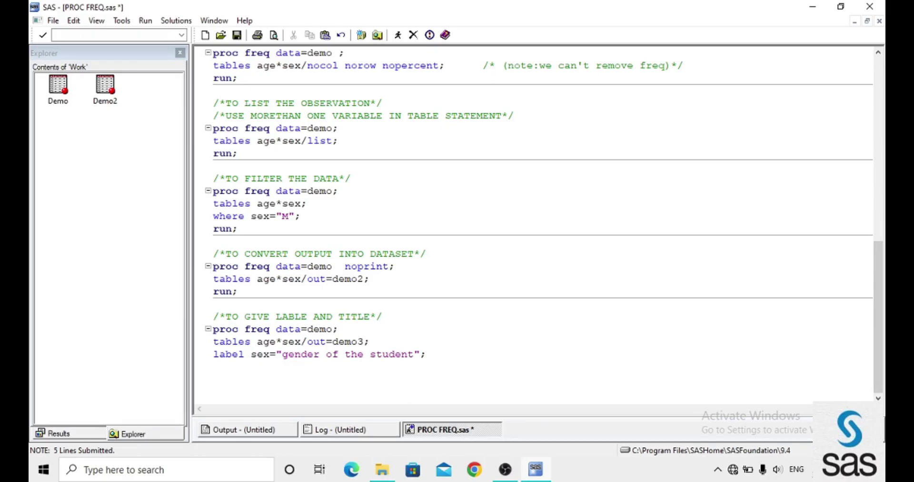
key("Return")
type("title \"inf about students\";")
key("Return")
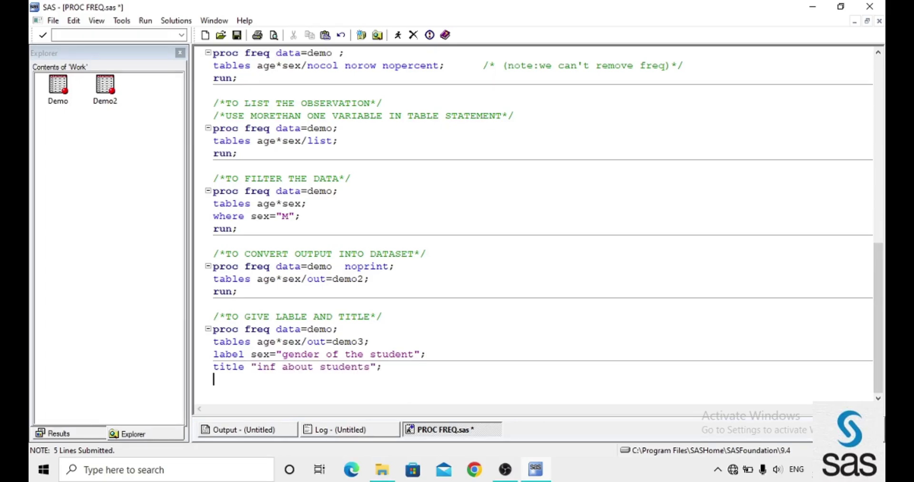
type("run;")
key("Return")
key("ctrl+s")
Step: Run only the PROC FREQ block with the label and title statements
key("Left")
key("shift+Up")
key("shift+Up")
key("shift+Up")
key("shift+Up")
key("shift+Home")
key("F8")
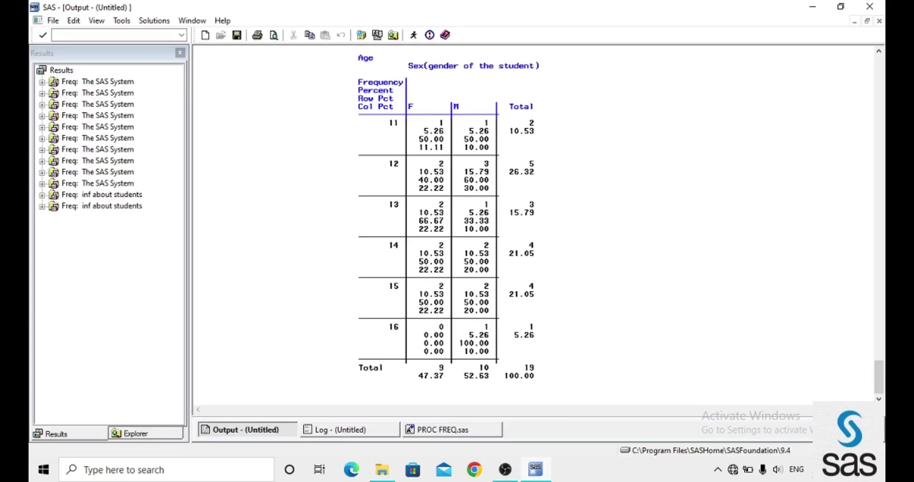
Step: Examine the sex label and the title in the output, and return to the end of the program
left_click_drag(408, 66, 424, 65)
scroll(425, 65, "up", 2)
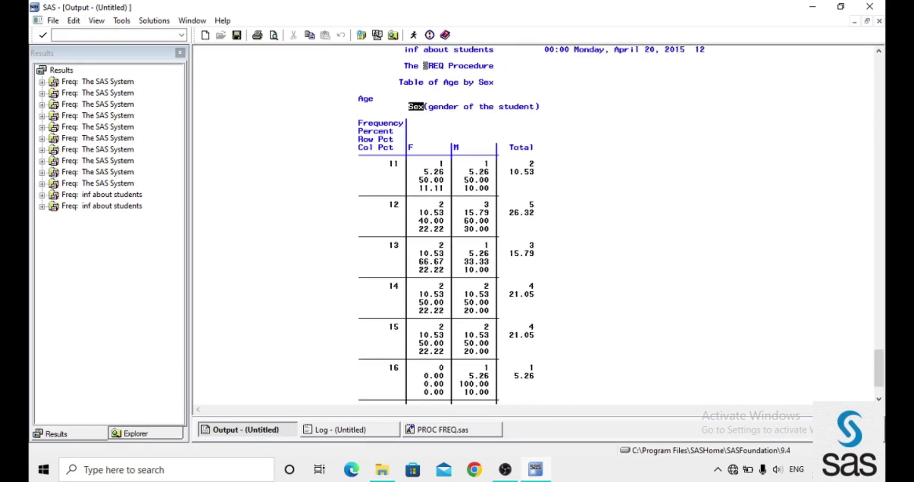
left_click(400, 49)
left_click(442, 429)
left_click(662, 211)
left_click(214, 391)
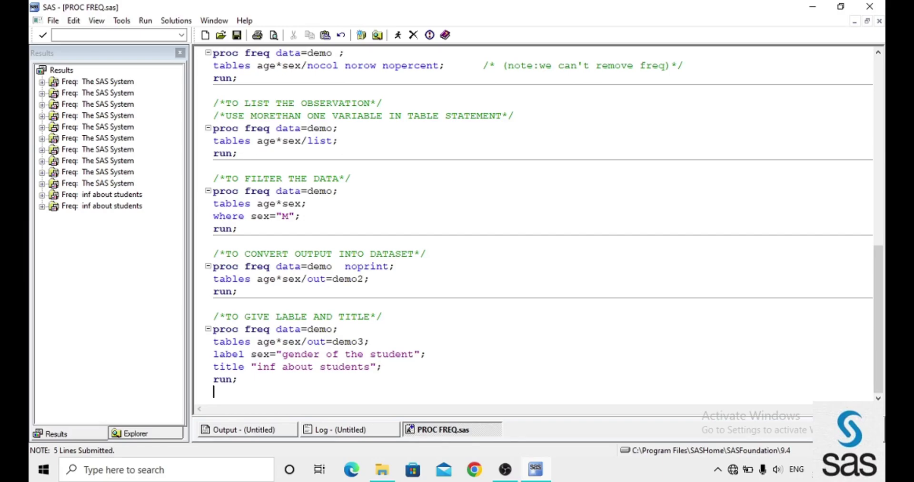